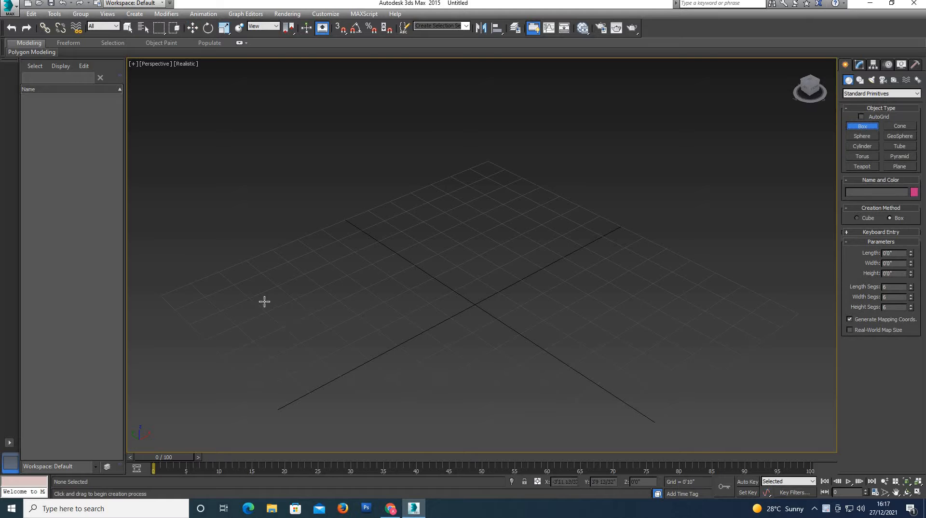
Create a box about 3'6" long, 3'4.5" wide and 3'7" high on the left part of the grid
left_click_drag(262, 302, 451, 305)
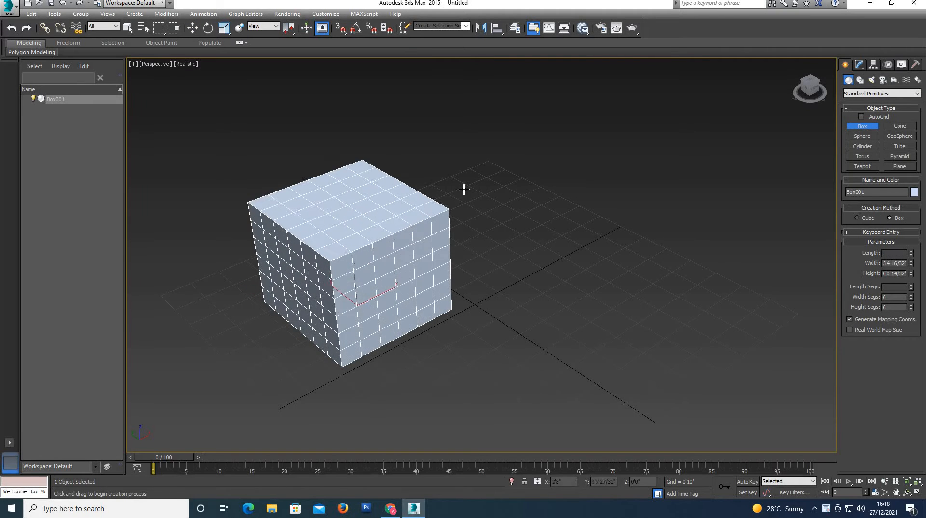
left_click(463, 171)
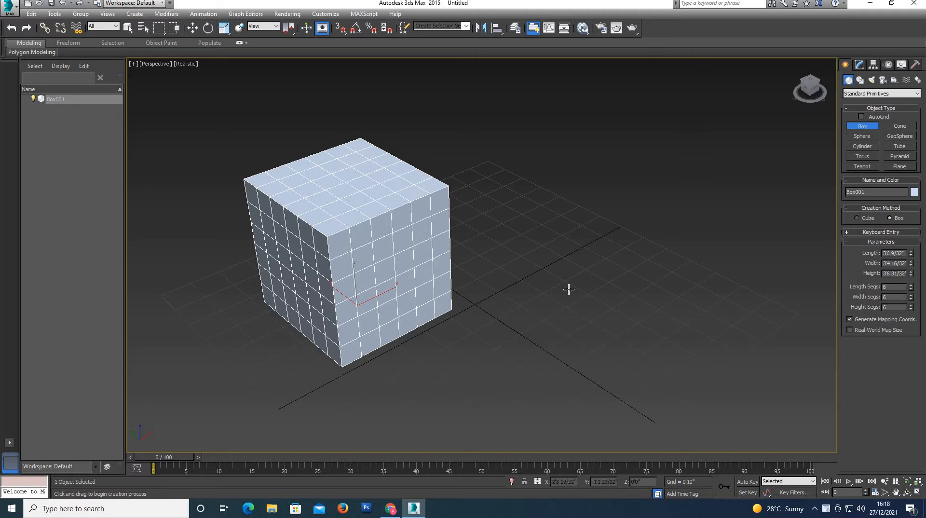
key("w")
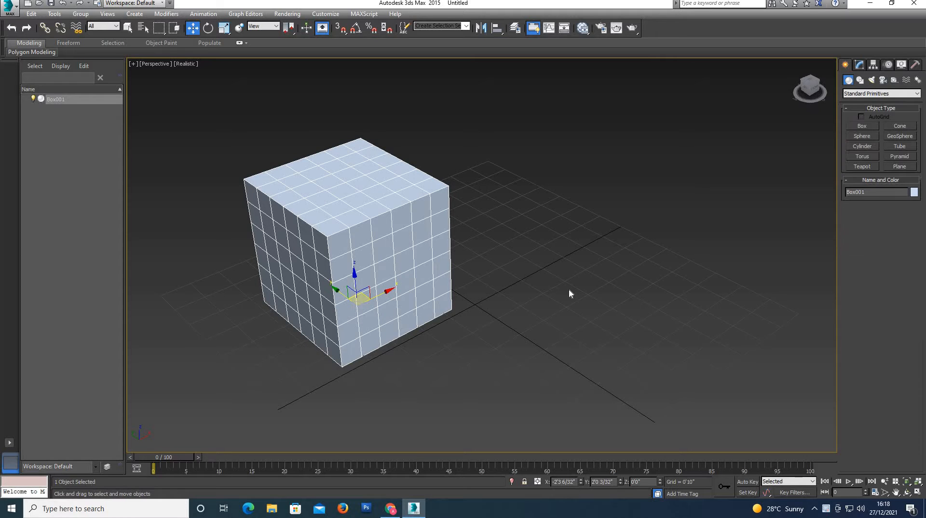
Apply the Lattice modifier to the box
left_click(860, 65)
left_click(852, 91)
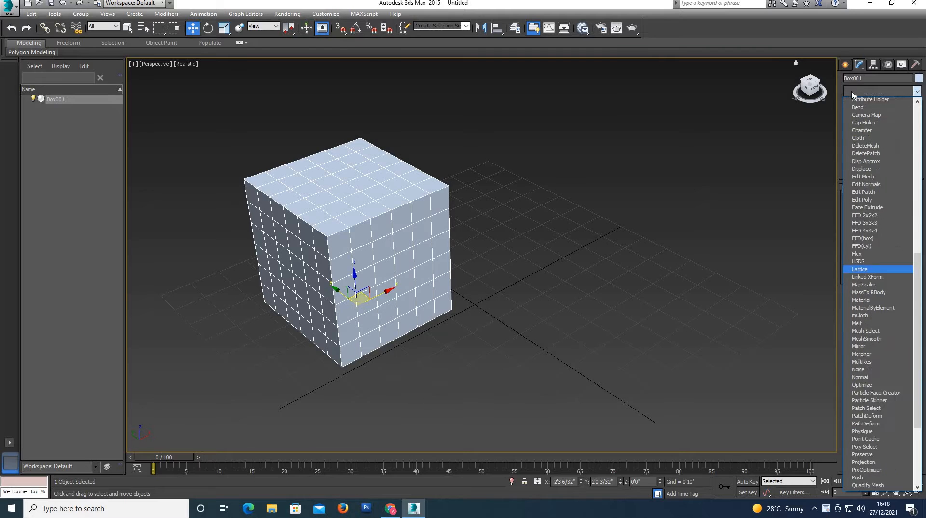
type("l")
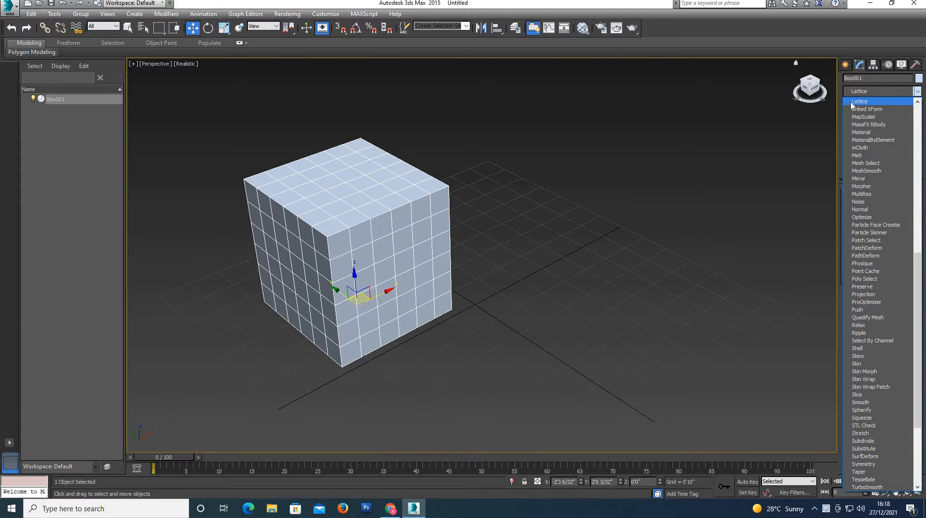
left_click(855, 102)
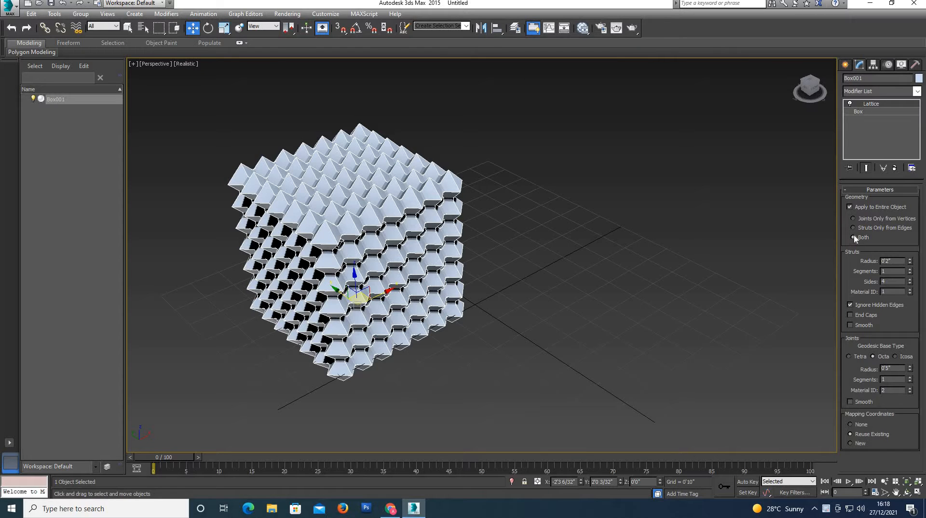
Set the lattice geometry to Struts Only from Edges and turn off Apply to Entire Object
left_click(852, 218)
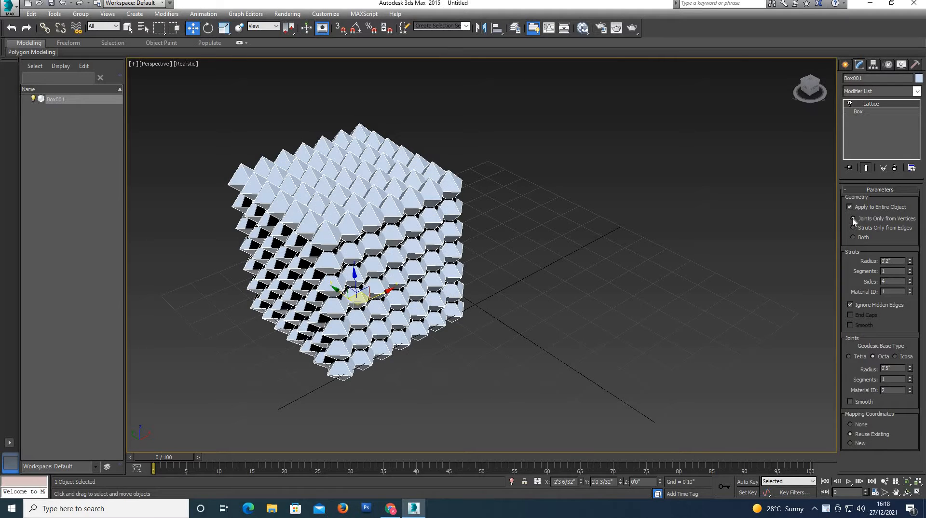
left_click(852, 227)
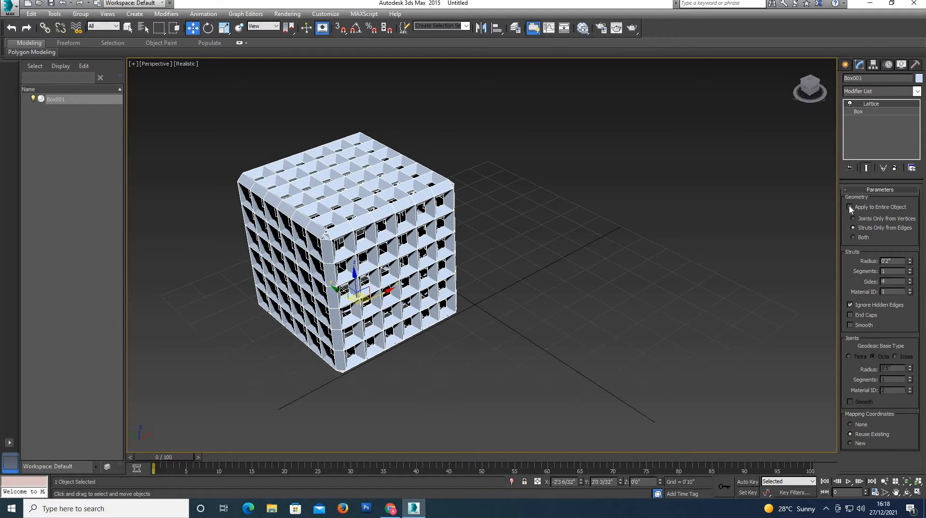
left_click(603, 279)
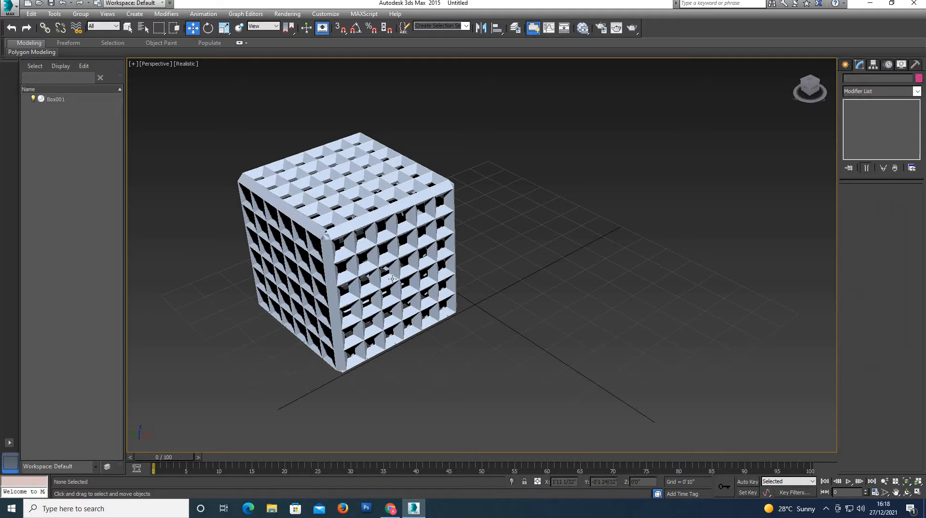
left_click(361, 276)
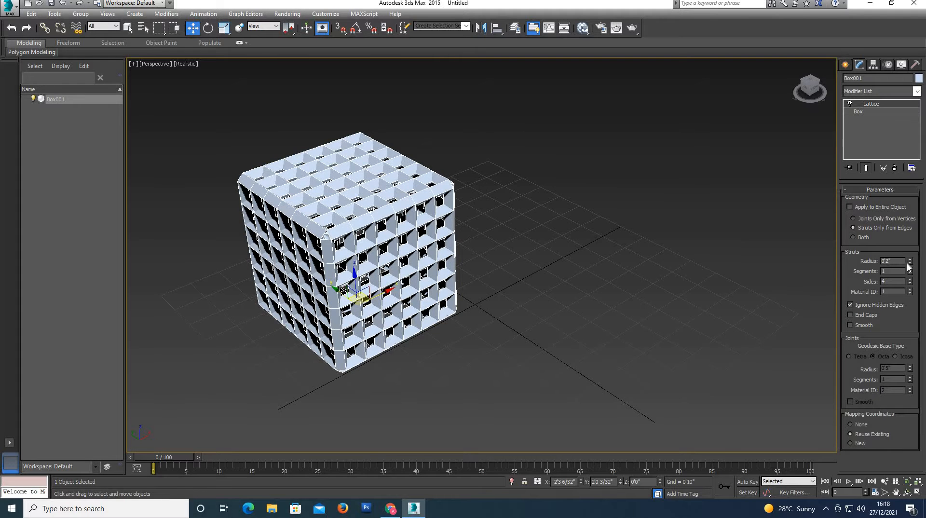
Set the radius of the lattice struts to 0'1"
right_click(909, 263)
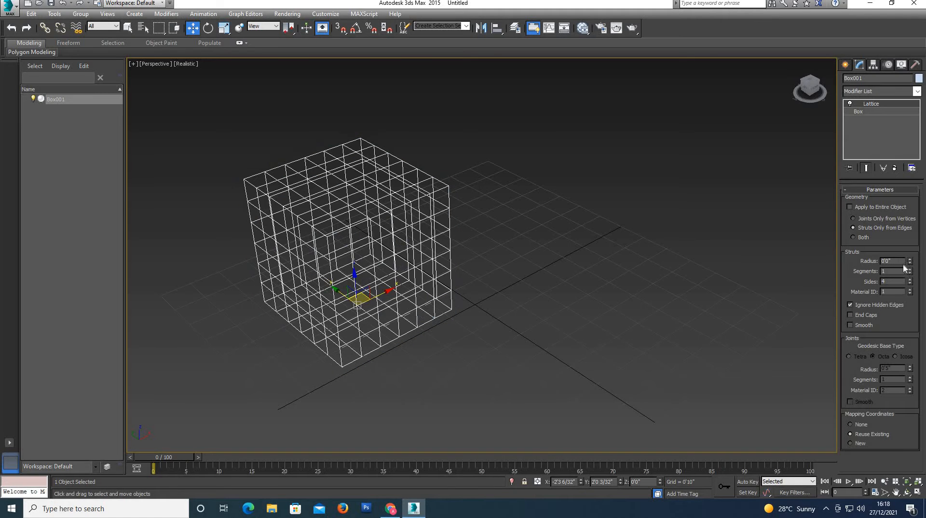
double_click(889, 260)
type("11")
key("Return")
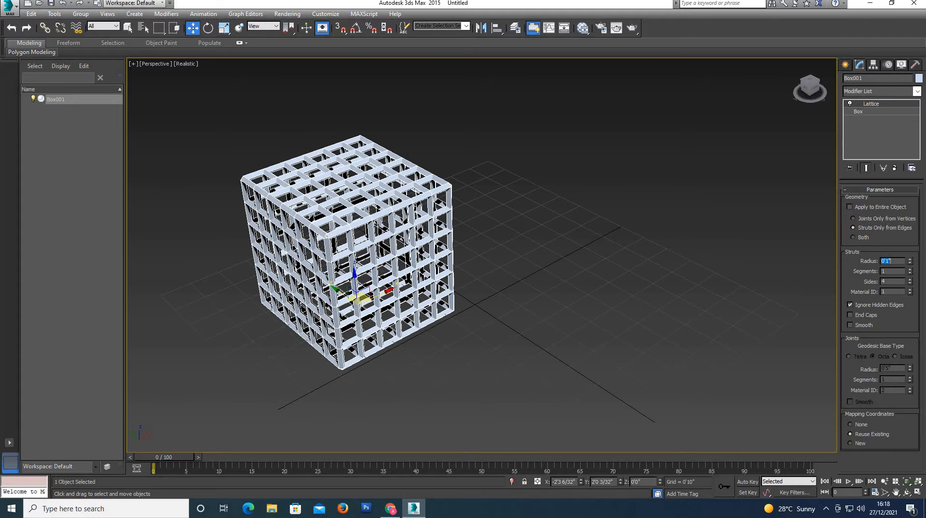
Increase the lattice struts' segments to 16
left_click(909, 270)
left_click(910, 270)
left_click(910, 270)
left_click(909, 270)
left_click(910, 270)
left_click(910, 270)
left_click(910, 270)
left_click(910, 270)
left_click(910, 270)
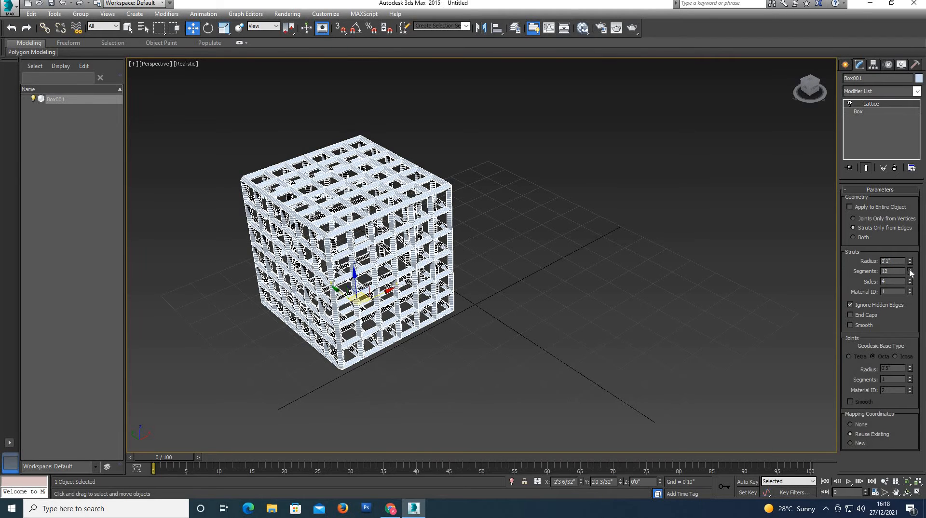
left_click(909, 270)
left_click(910, 270)
left_click(910, 270)
left_click(909, 270)
Increase the lattice struts' sides to 15
left_click(909, 280)
left_click(909, 280)
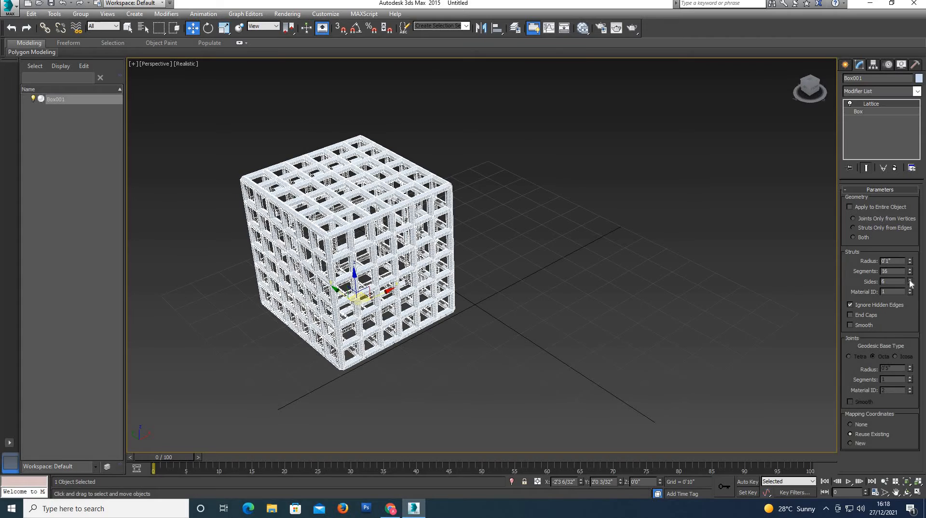
left_click(909, 279)
left_click(909, 280)
left_click(910, 280)
left_click(909, 279)
left_click(910, 280)
left_click(909, 279)
left_click(909, 280)
left_click(910, 279)
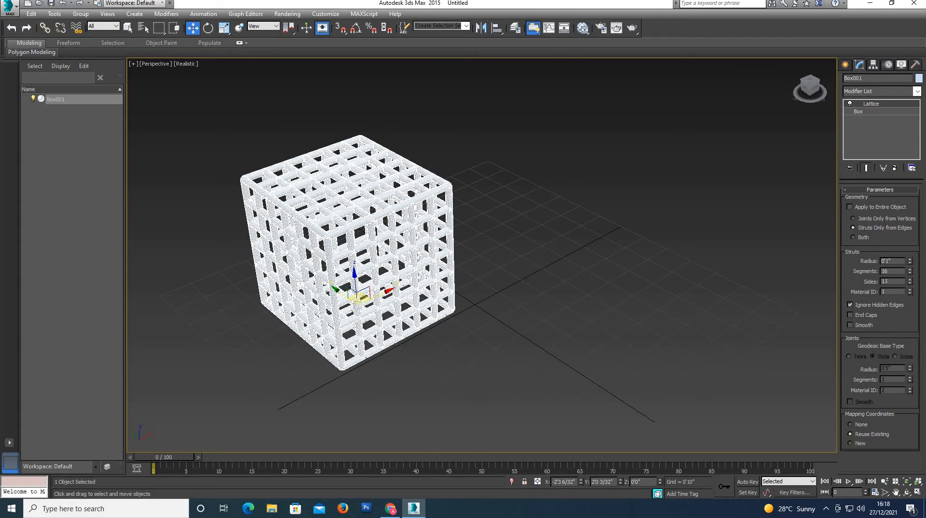
Examine the shape of the lattice cube's struts up close and from a distance, with the cube deselected
left_click(597, 283)
scroll(306, 276, "up", 4)
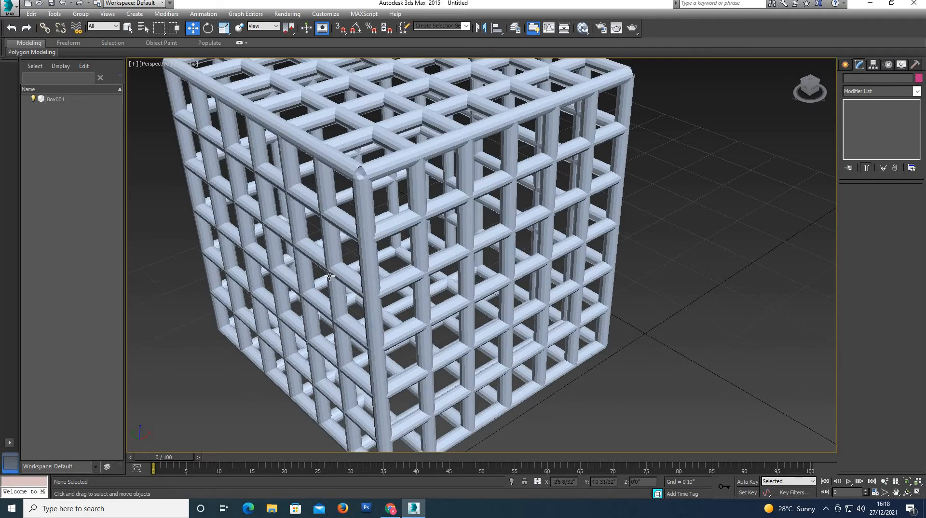
scroll(376, 285, "down", 3)
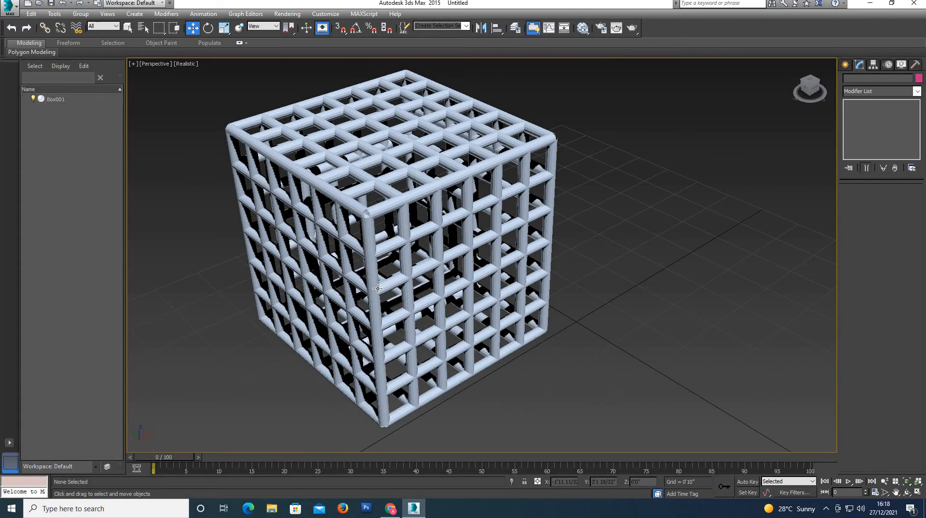
left_click(377, 288)
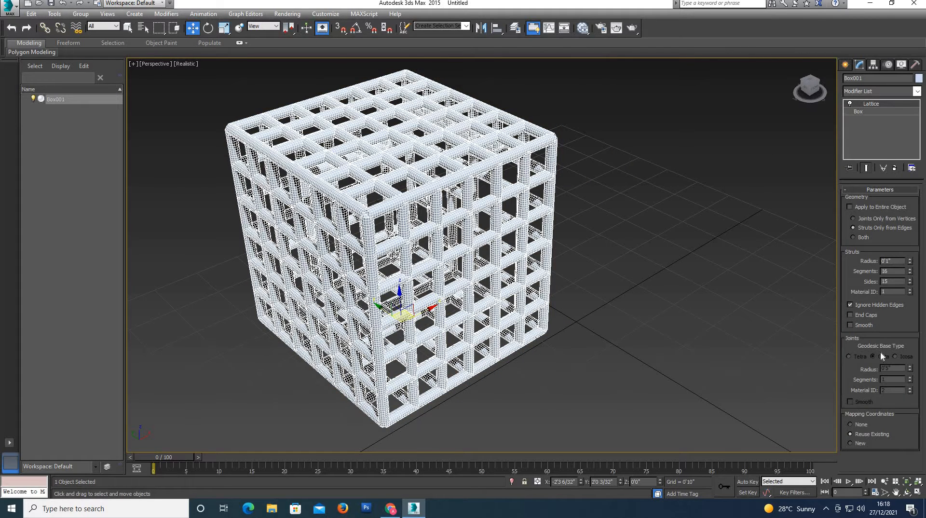
left_click(556, 330)
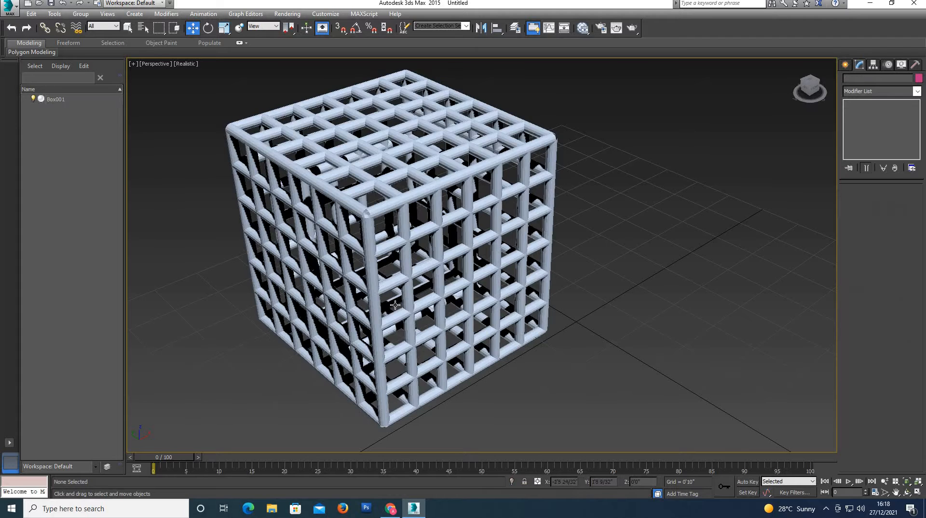
scroll(357, 288, "down", 3)
scroll(351, 288, "down", 2)
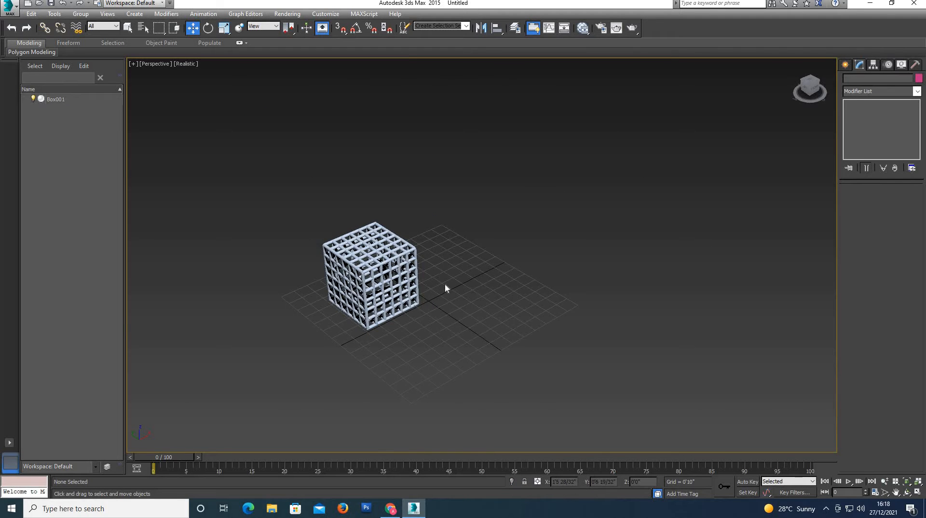
scroll(444, 283, "up", 2)
Thin the lattice cube's struts to a radius of 0'0 3/32" and check them up close
left_click(388, 295)
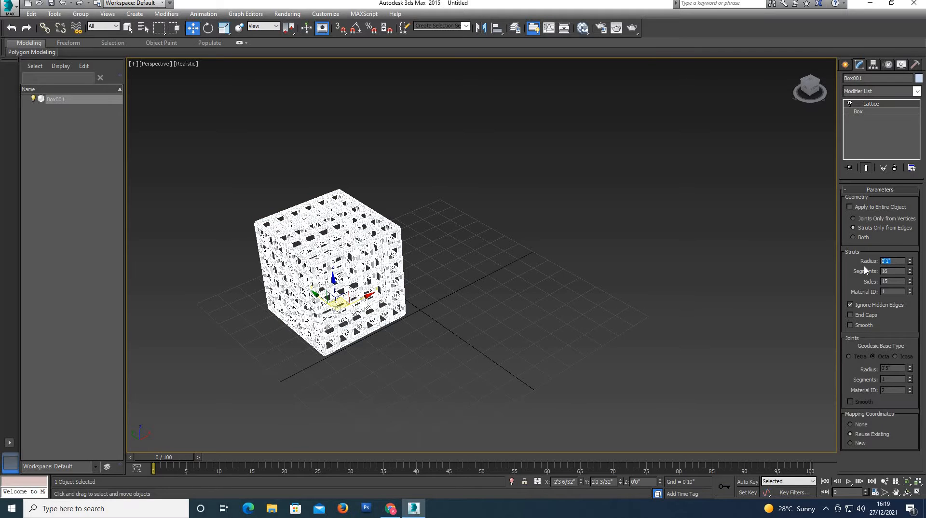
type("0.")
key("Return")
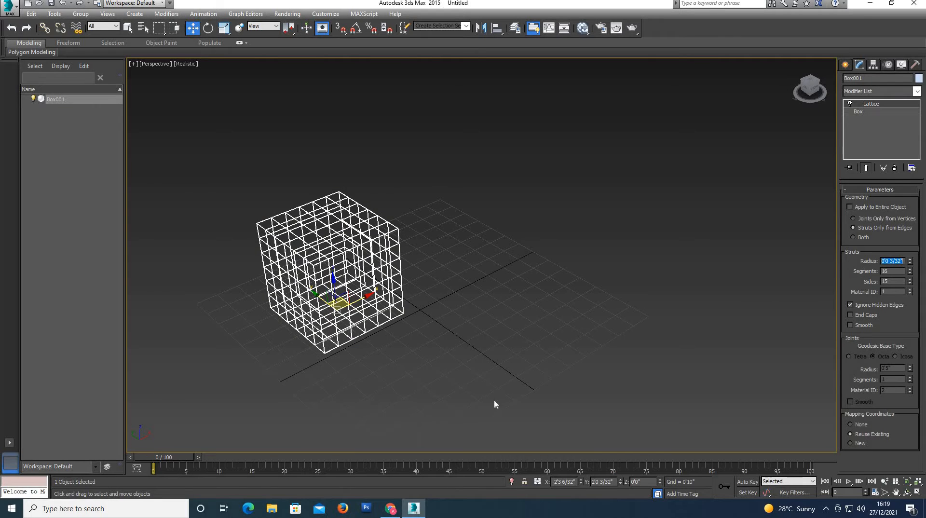
left_click(494, 400)
scroll(309, 308, "up", 5)
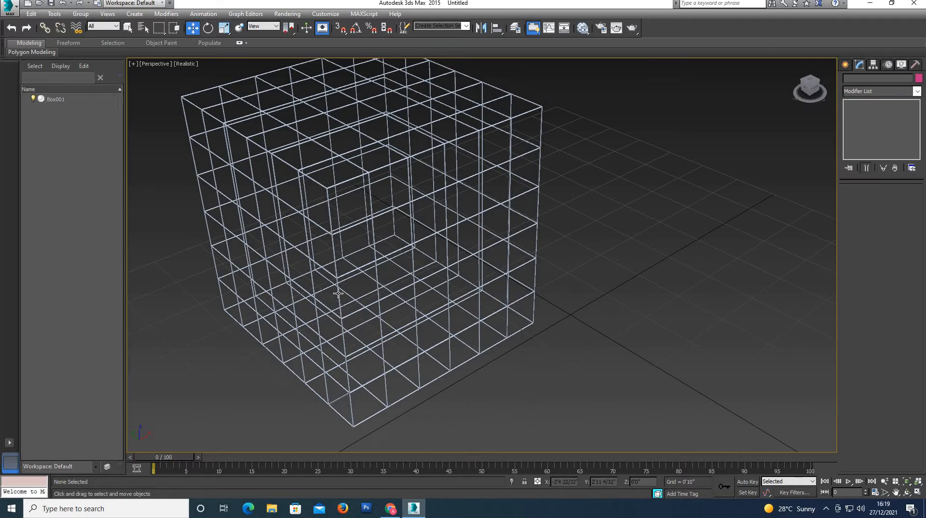
scroll(688, 213, "down", 5)
Create a second box about 5'0.5" long, 5'4.5" wide and 4'9" high beside the lattice cube
left_click(844, 65)
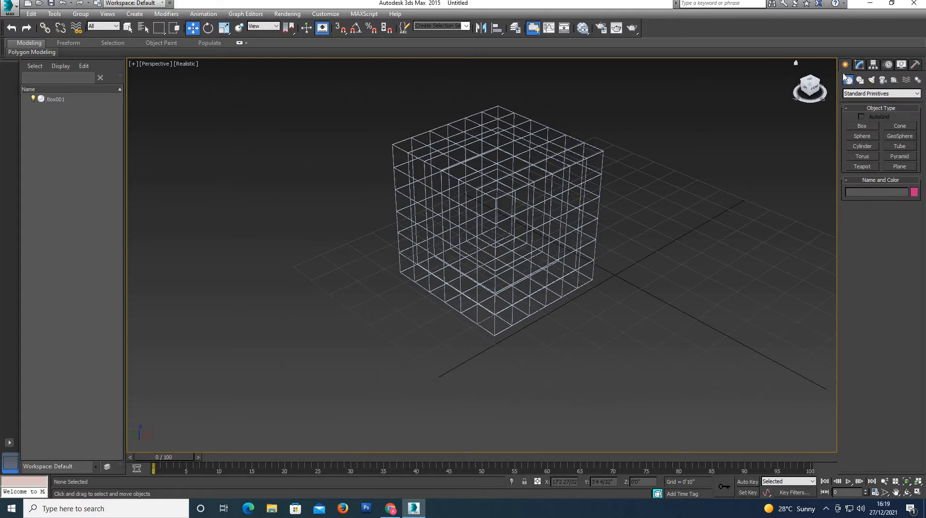
scroll(478, 240, "down", 5)
scroll(478, 235, "up", 4)
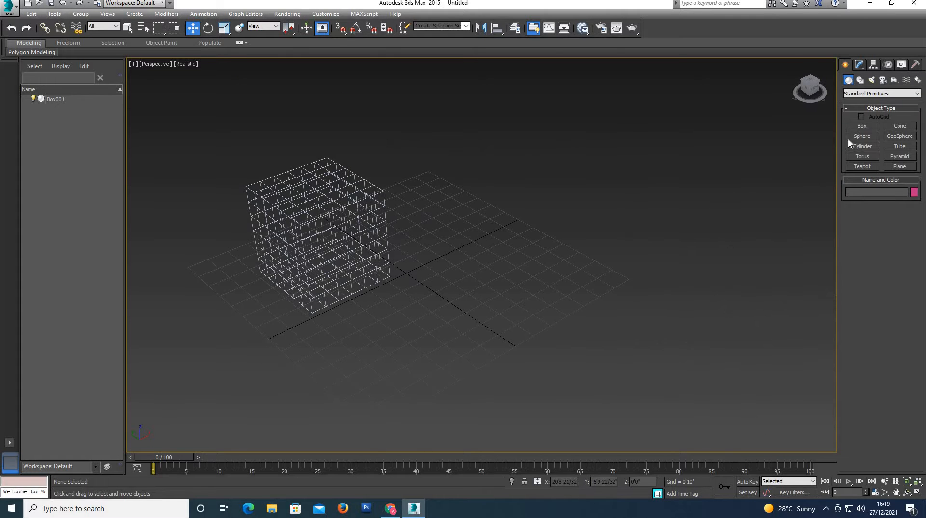
left_click(863, 125)
left_click_drag(429, 238, 614, 234)
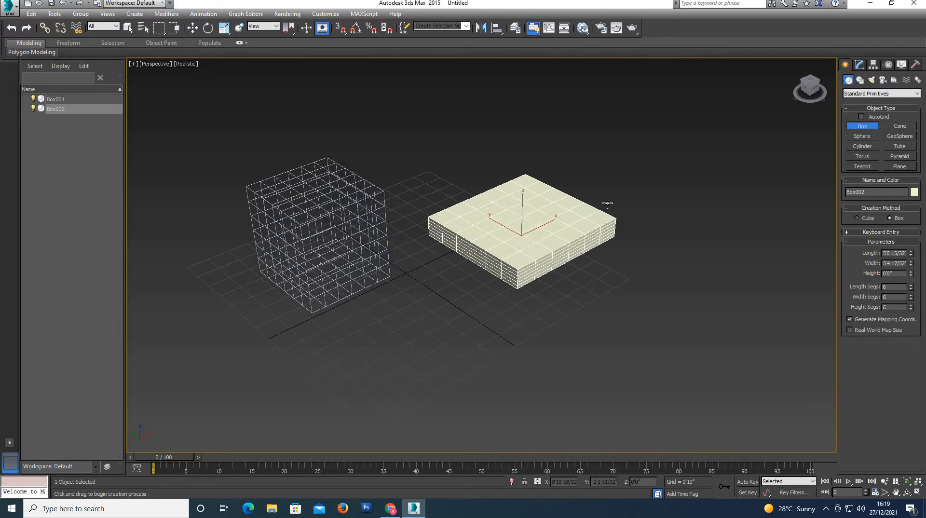
left_click(599, 117)
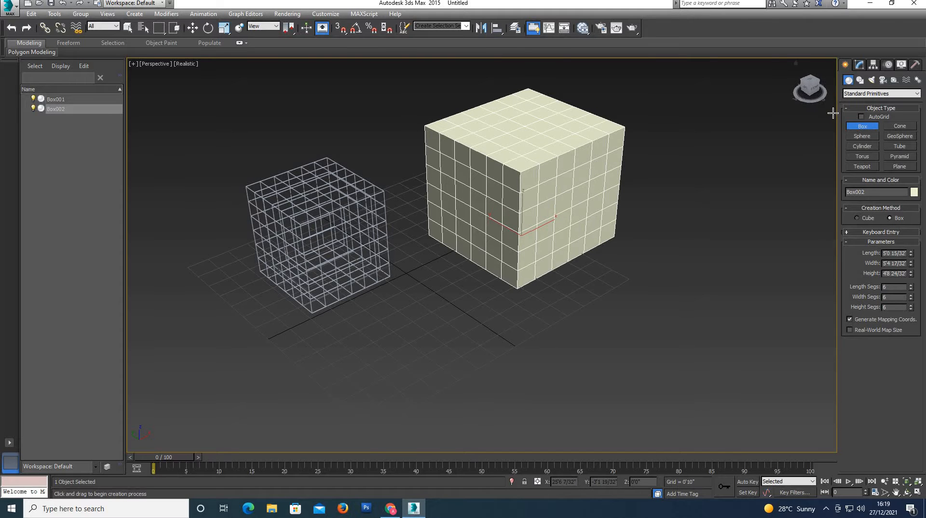
key("w")
Set the second box's length, width and height segments to 7 each
left_click(860, 64)
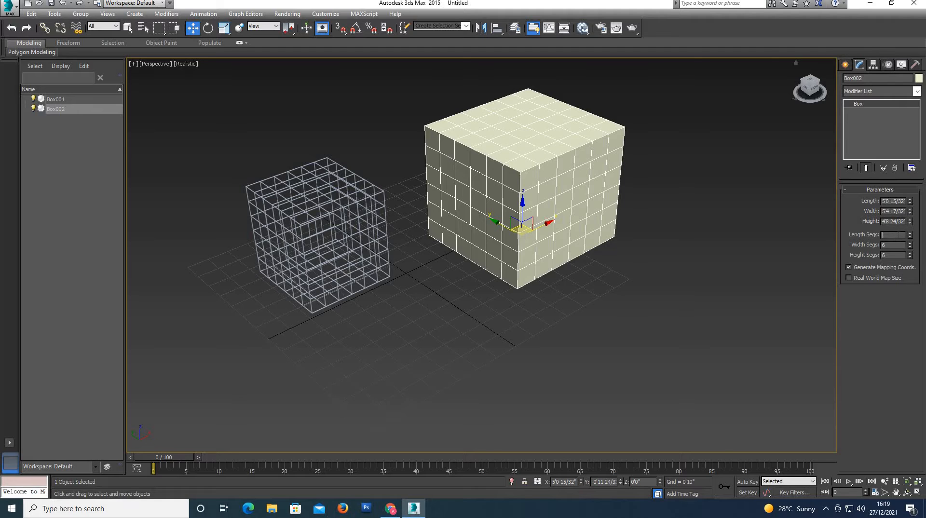
key("Tab")
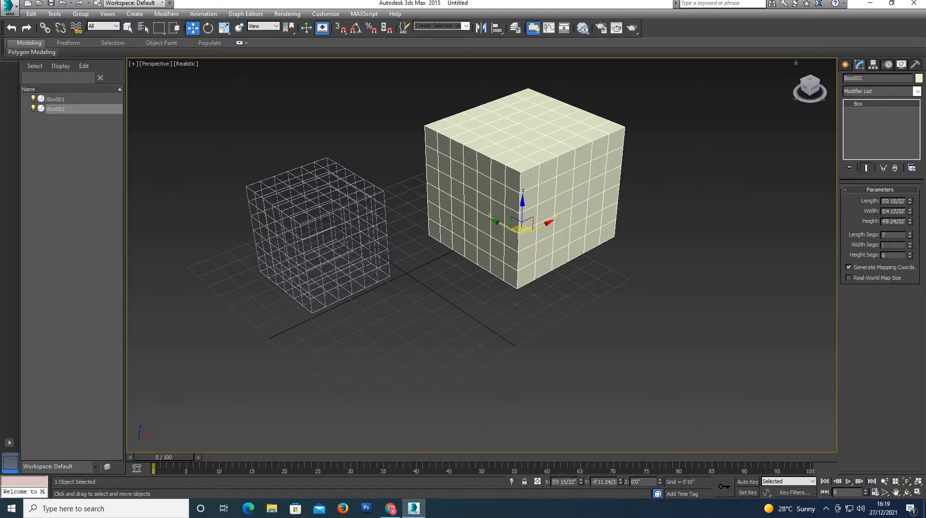
key("Tab")
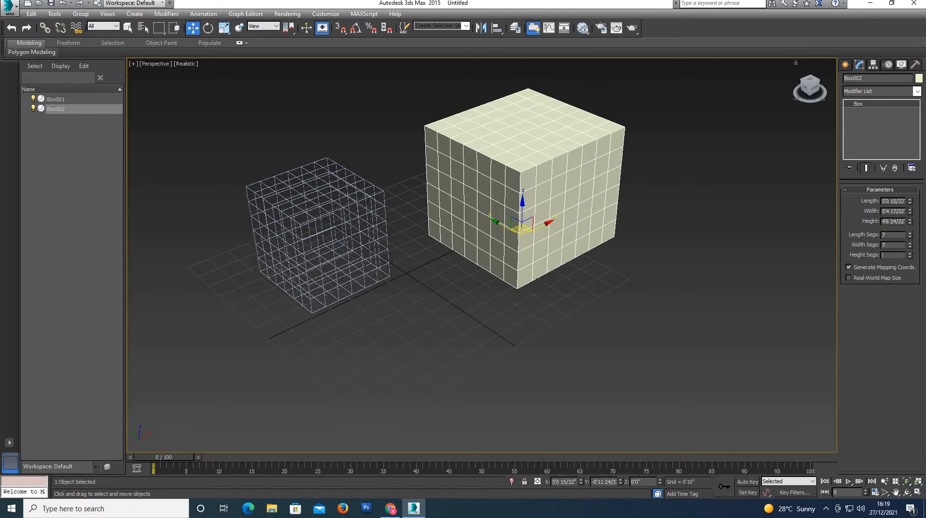
left_click(517, 343)
scroll(541, 264, "down", 2)
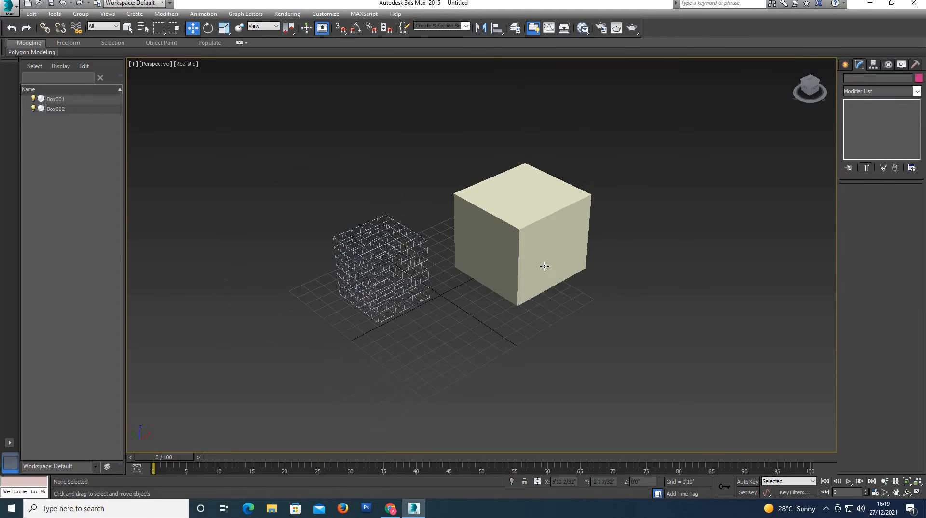
scroll(544, 265, "up", 5)
Convert the second box to an Editable Poly and enter its Polygon sub-object level
left_click(545, 266)
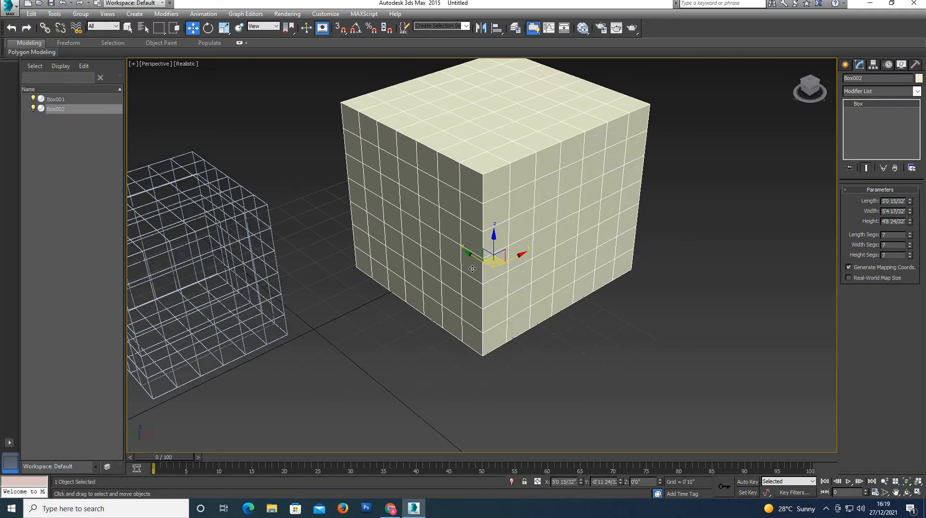
scroll(503, 268, "down", 2)
right_click(501, 257)
mouse_move(541, 357)
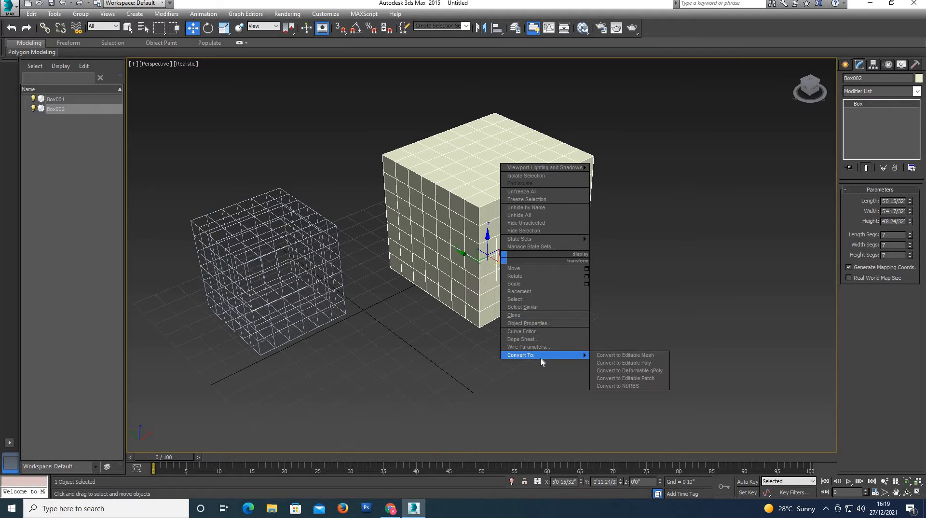
left_click(612, 362)
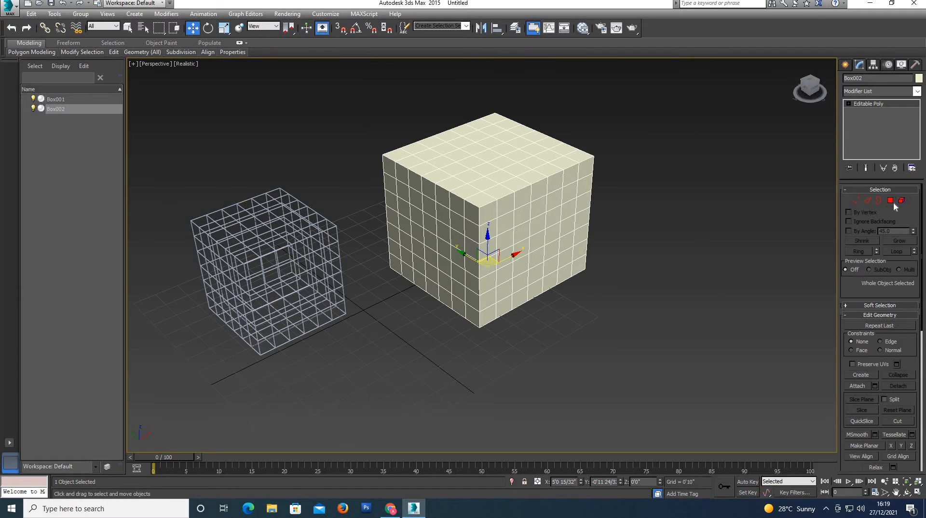
left_click(892, 201)
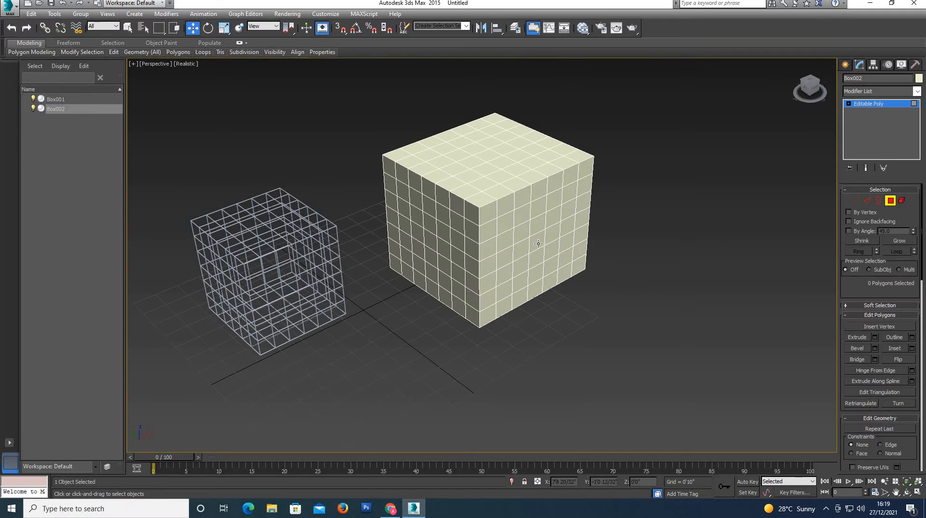
Select the centre polygon on each of the second box's six faces
left_click(538, 244)
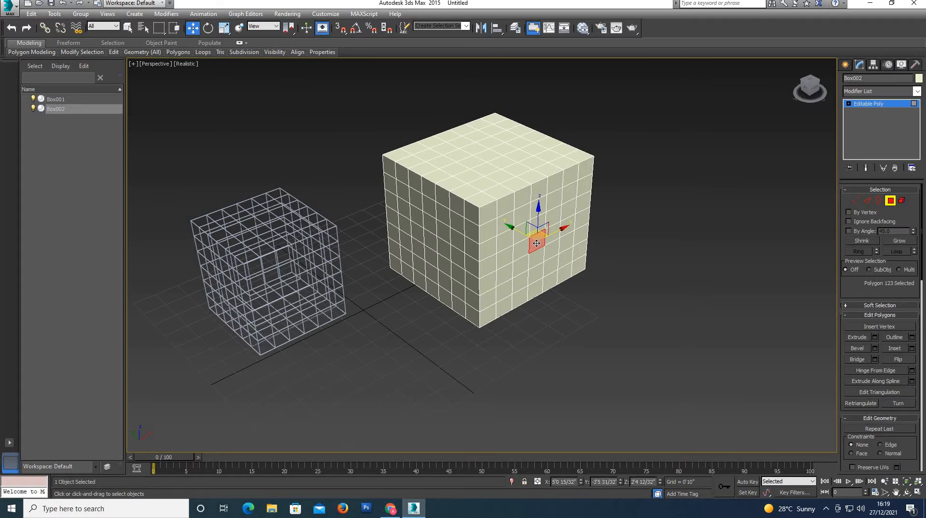
left_click(428, 244, "ctrl")
left_click(487, 155, "ctrl")
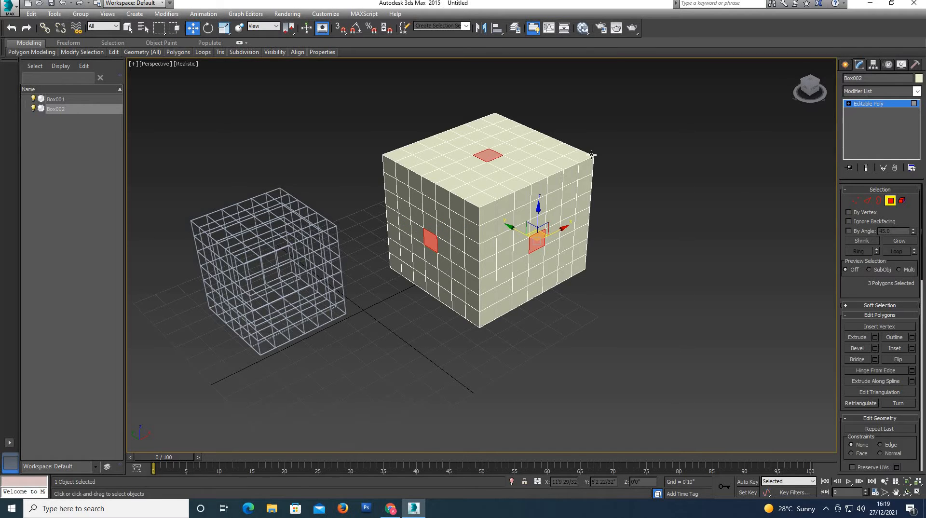
left_click_drag(810, 90, 827, 92)
left_click(556, 237, "ctrl")
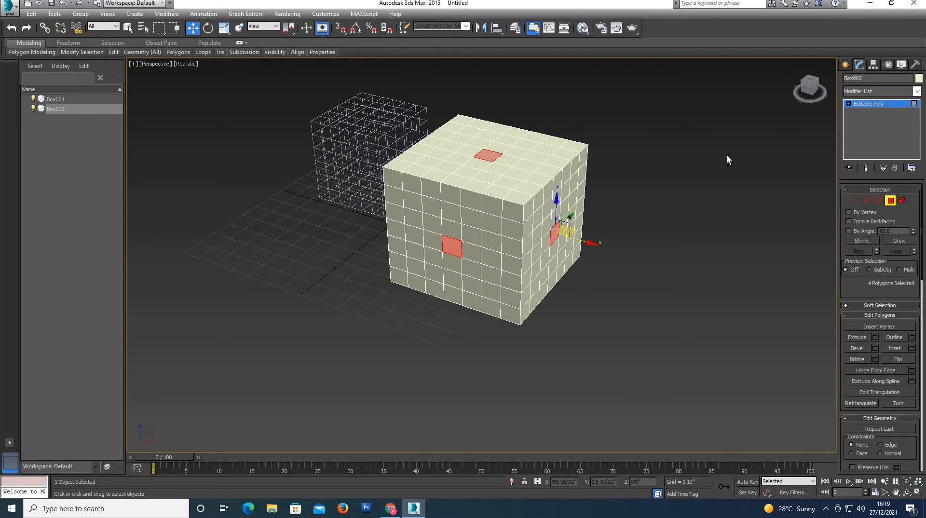
left_click(815, 92)
left_click(809, 80)
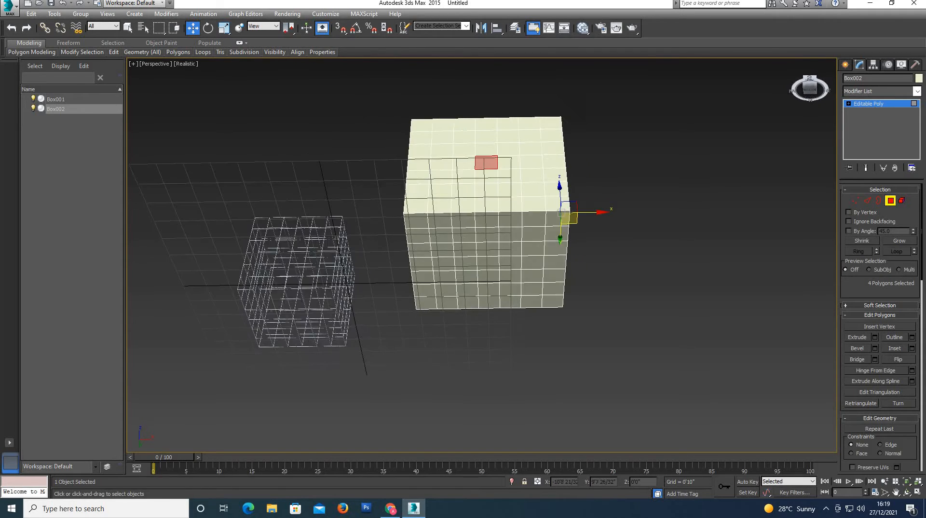
left_click(489, 264, "ctrl")
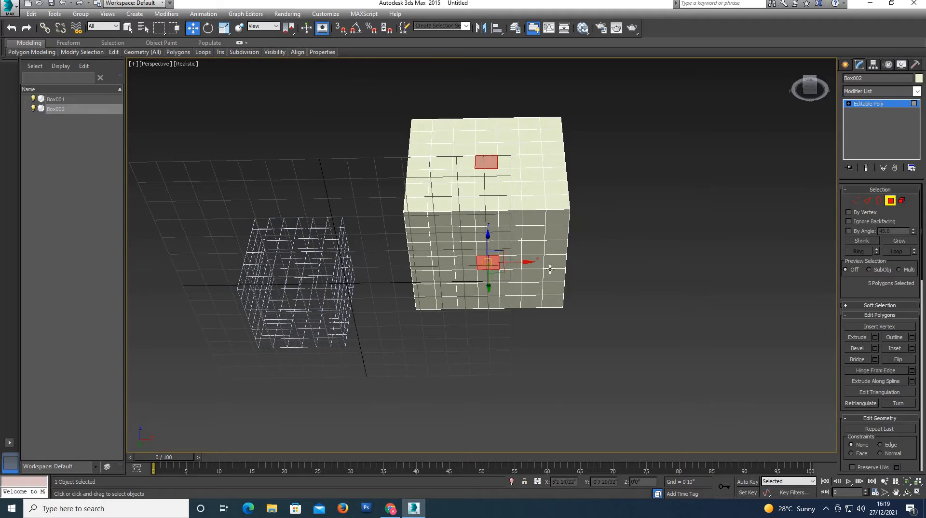
left_click(803, 93)
middle_click_drag(531, 217, 386, 217, "alt")
middle_click_drag(579, 207, 586, 209, "alt")
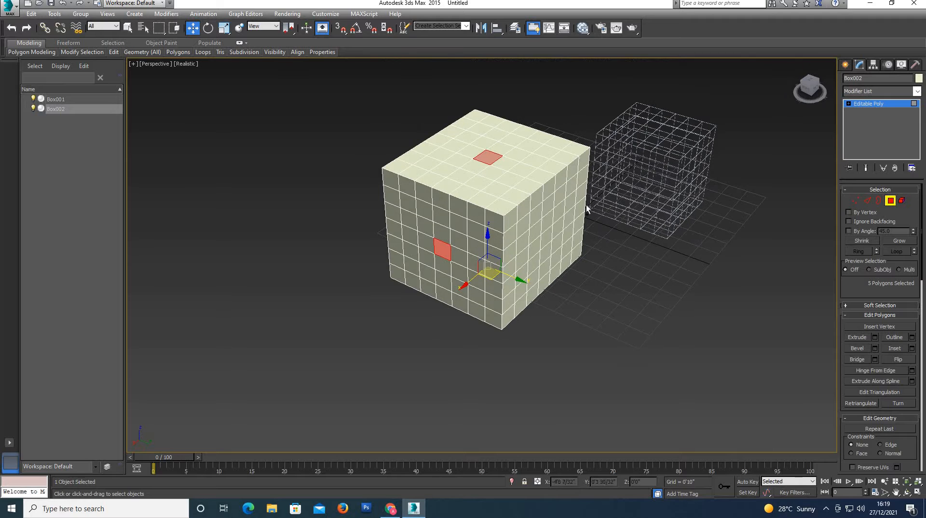
left_click(545, 236, "ctrl")
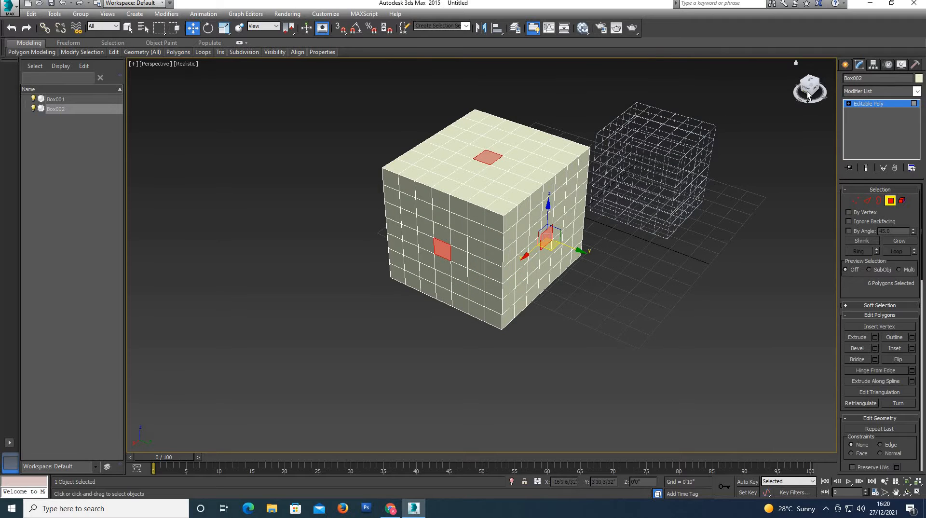
Grow the polygon selection twice to cover a 5 by 5 block on every face of the box
left_click_drag(808, 91, 884, 172)
left_click(895, 240)
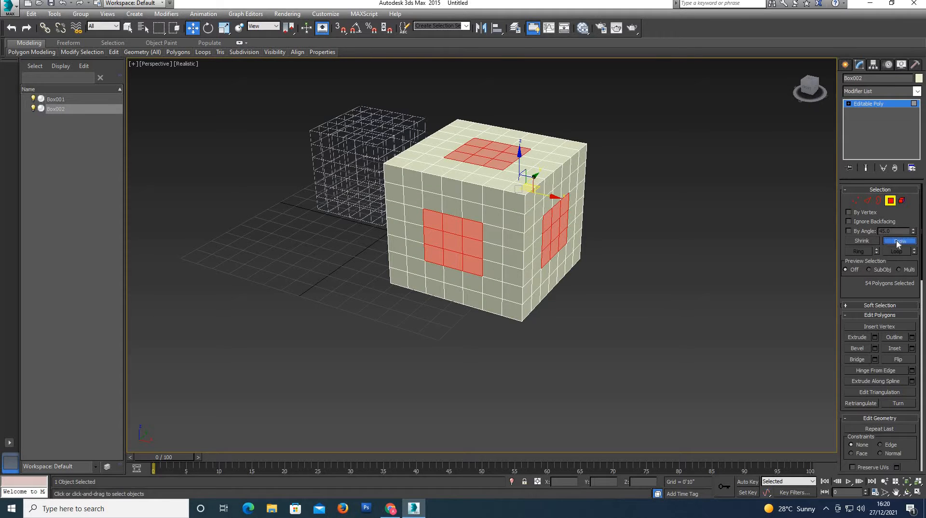
left_click(895, 241)
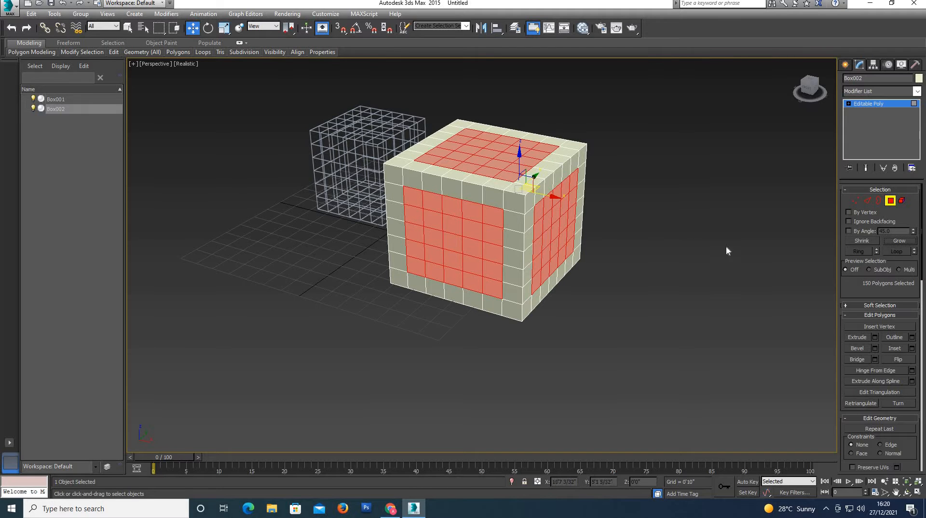
left_click(453, 220)
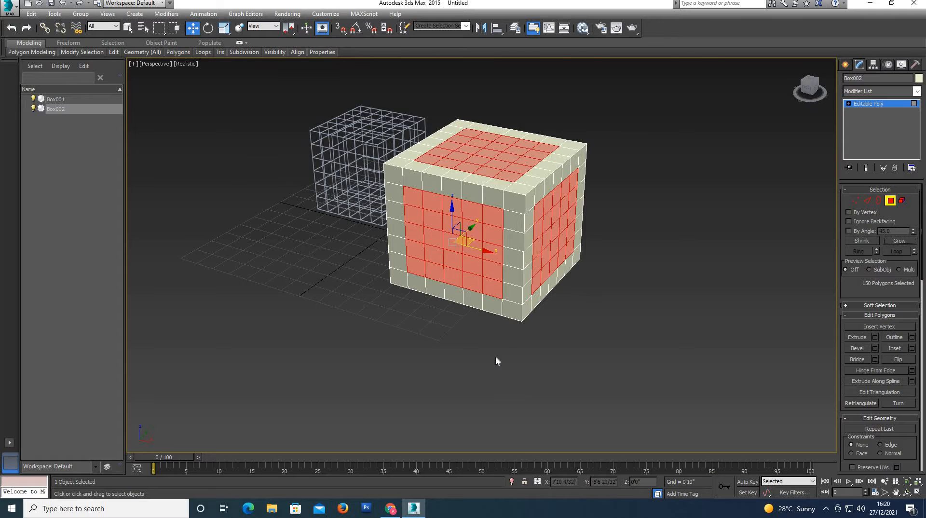
scroll(495, 356, "down", 2)
left_click(489, 285)
scroll(489, 271, "up", 2)
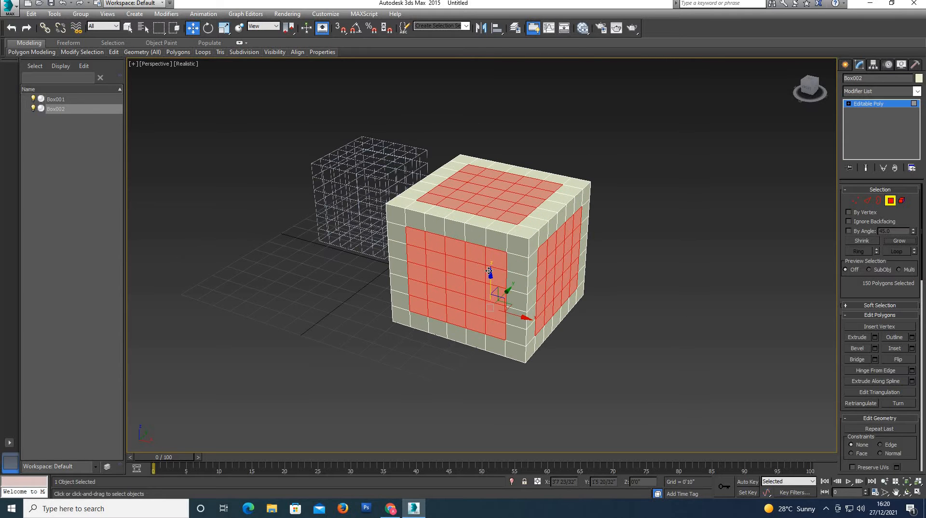
Apply the Lattice modifier to the second box with its face polygons selected
left_click(868, 92)
key("l")
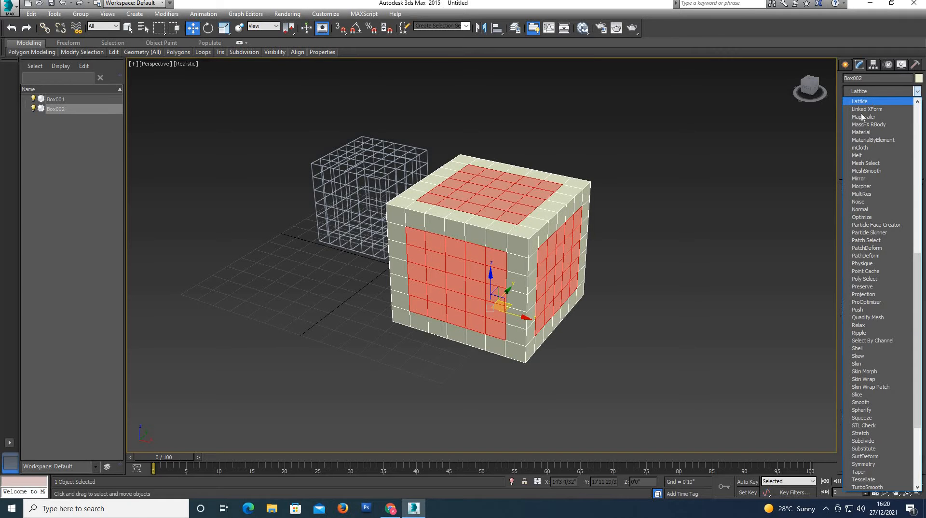
left_click(867, 101)
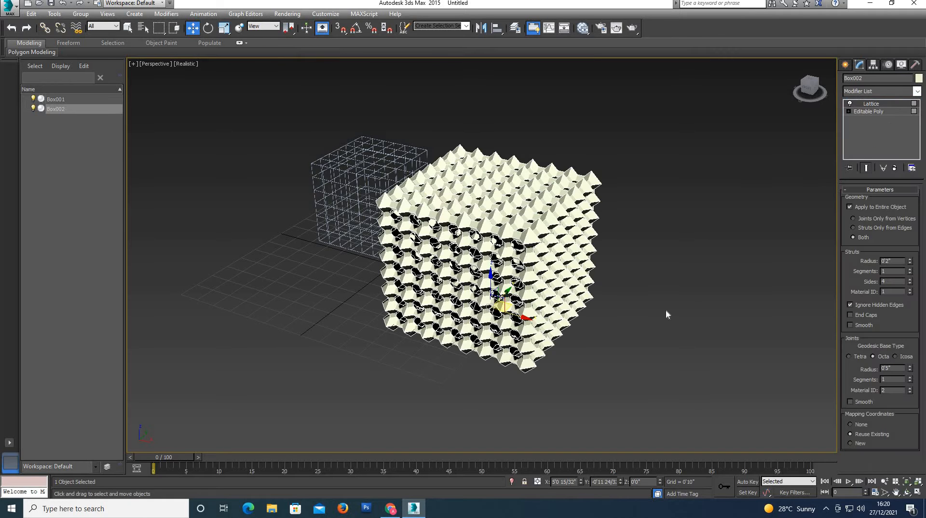
Limit the lattice to the selected polygons, generate struts only from edges, and set the strut radius to 0.5"
left_click(849, 207)
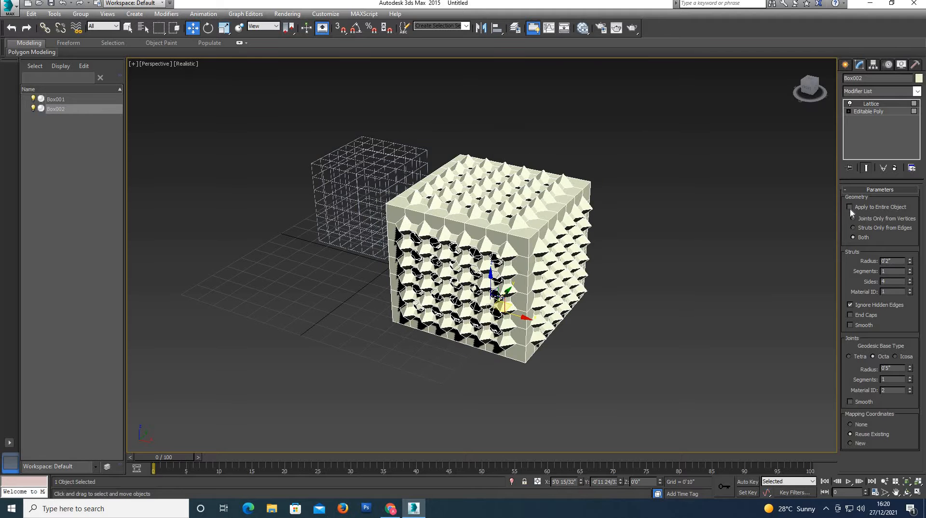
left_click(852, 227)
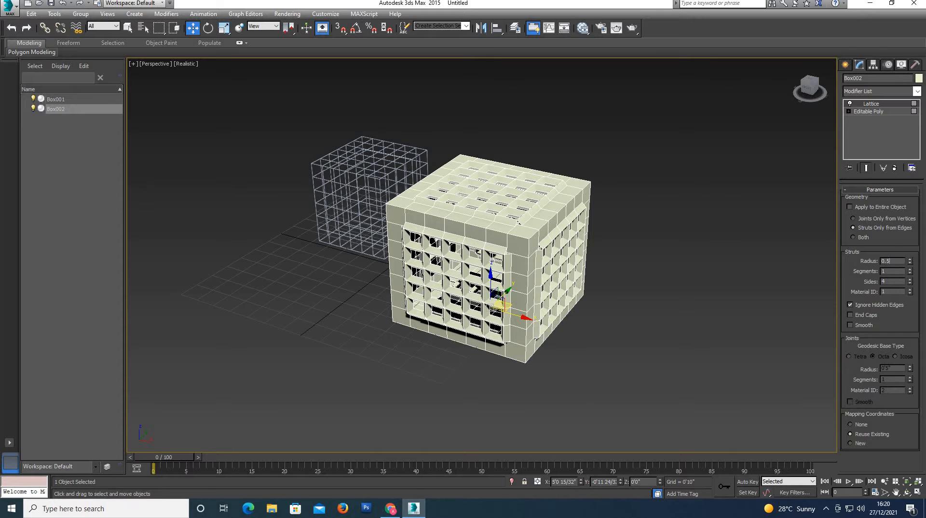
key("Return")
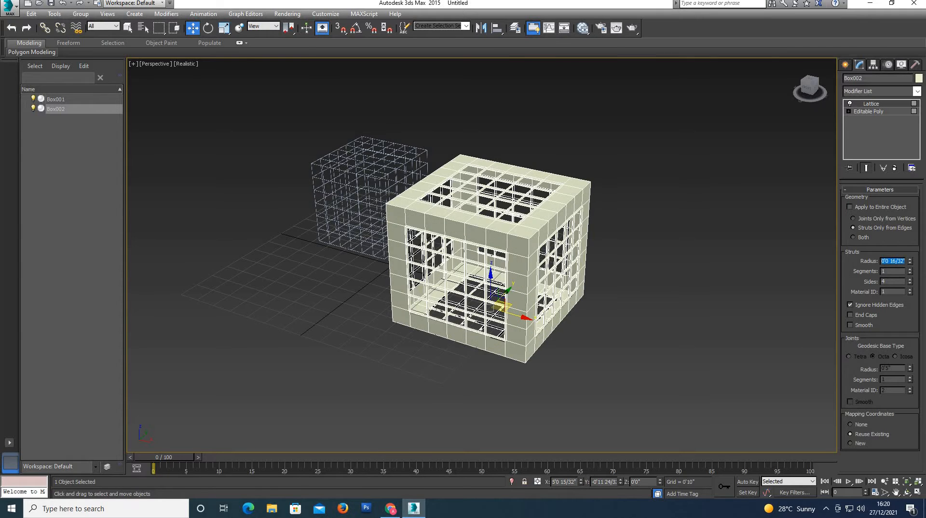
left_click(727, 330)
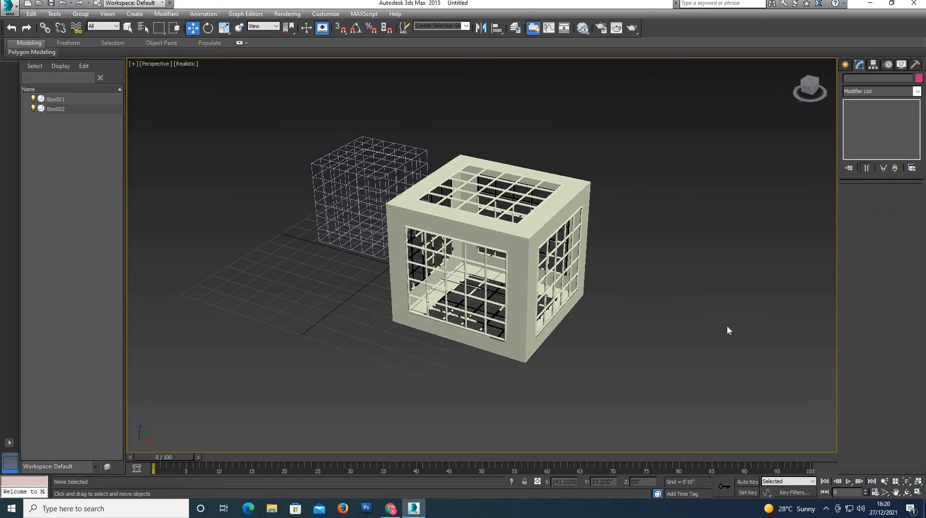
Set the second box's lattice struts to 5 segments and 9 sides, and check both cubes
left_click(480, 287)
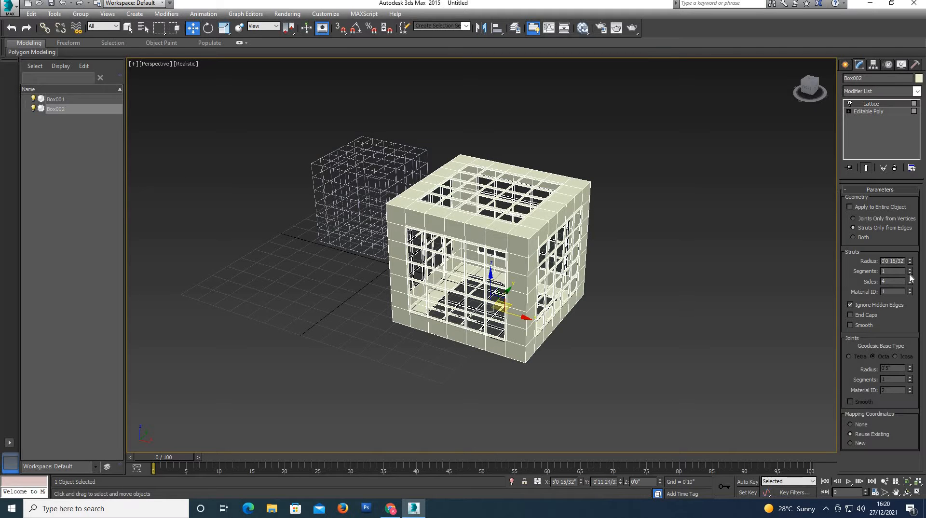
left_click(910, 270)
left_click(910, 270)
left_click(910, 270)
left_click(910, 270)
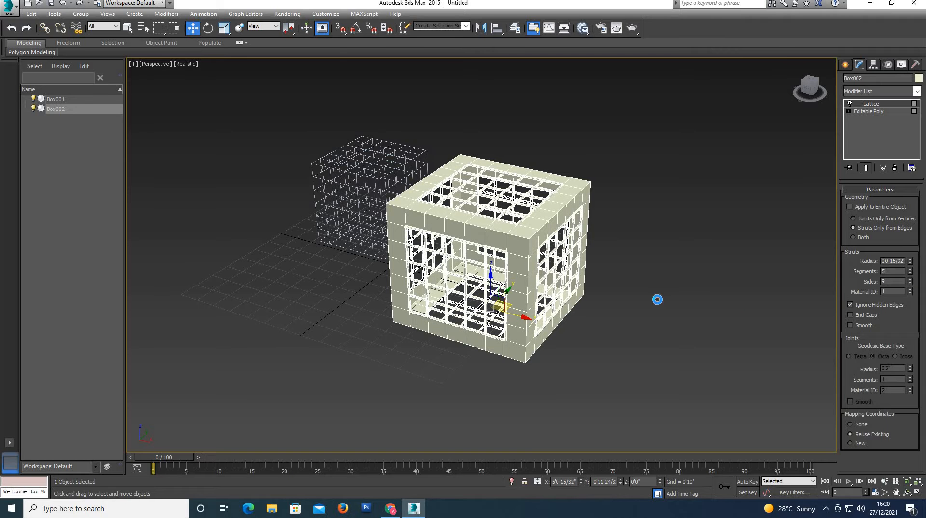
left_click(616, 303)
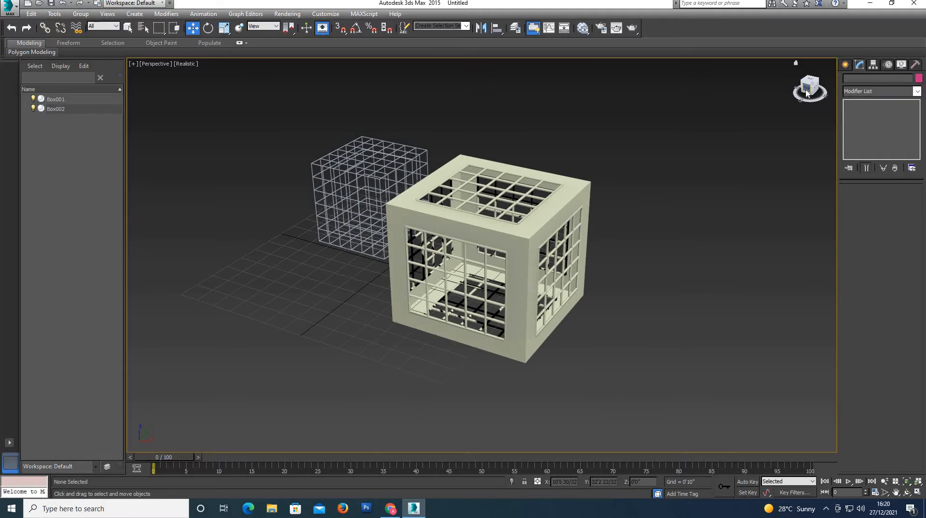
mouse_move(806, 93)
left_mouse_down()
mouse_move(789, 99)
mouse_move(820, 100)
left_mouse_up()
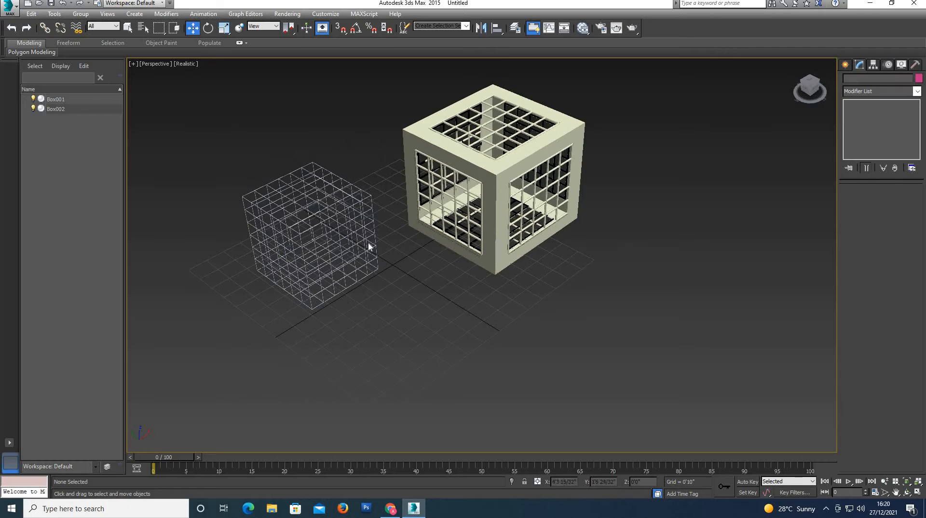
Create a plane about 13'4" long and 13'6.5" wide in the Front view, below the two cubes
scroll(346, 267, "down", 3)
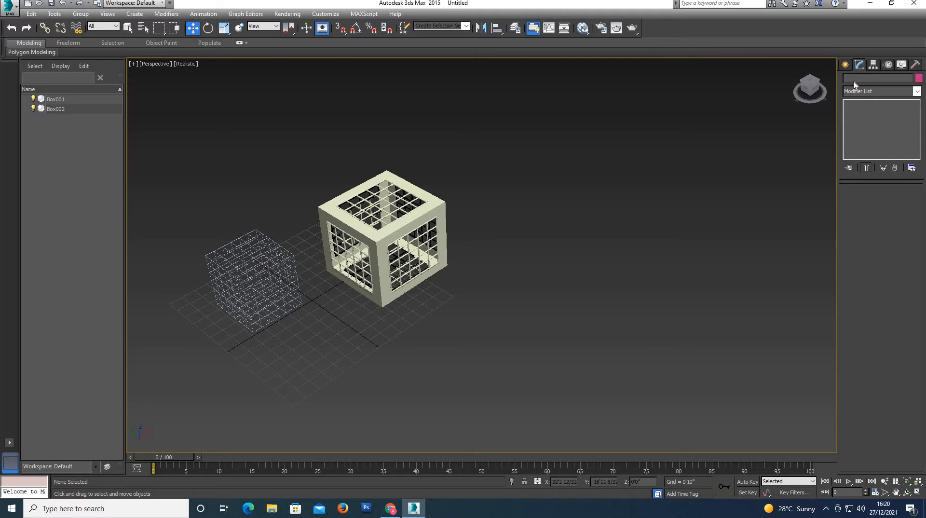
left_click(845, 64)
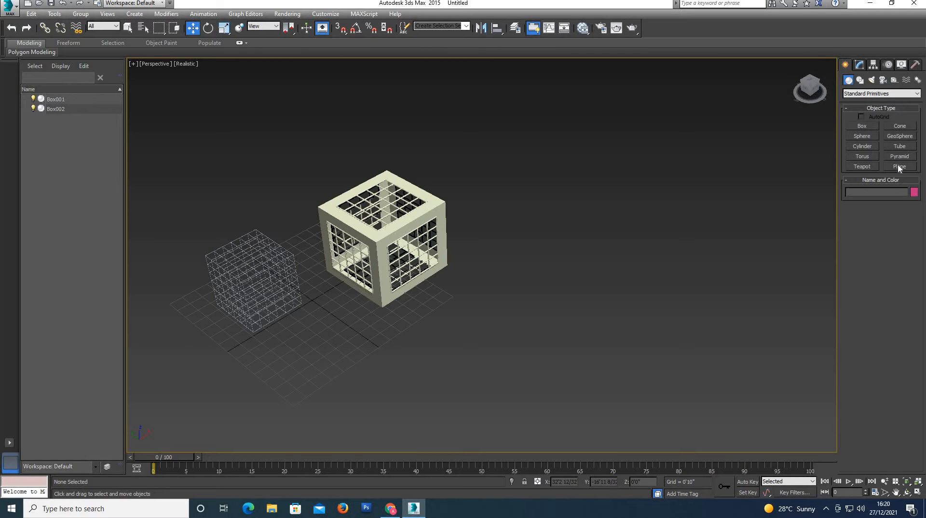
left_click(898, 166)
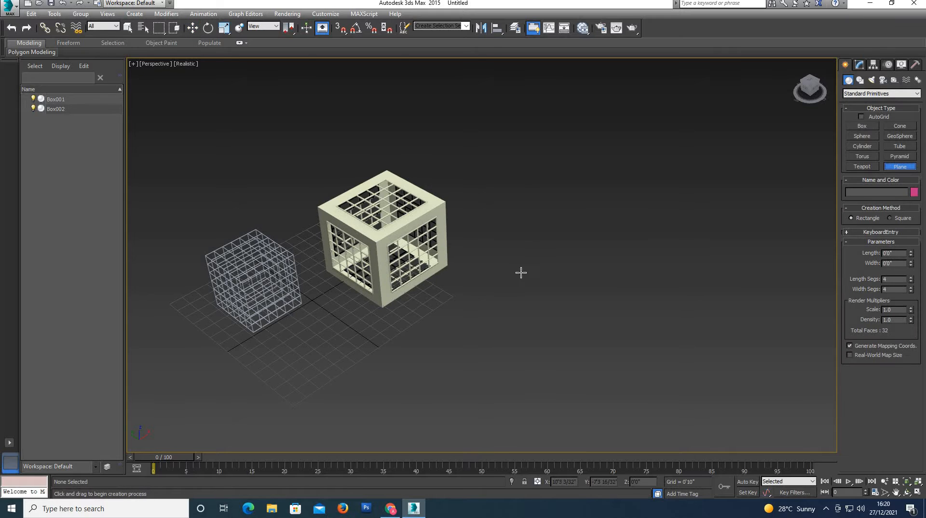
key("alt+w")
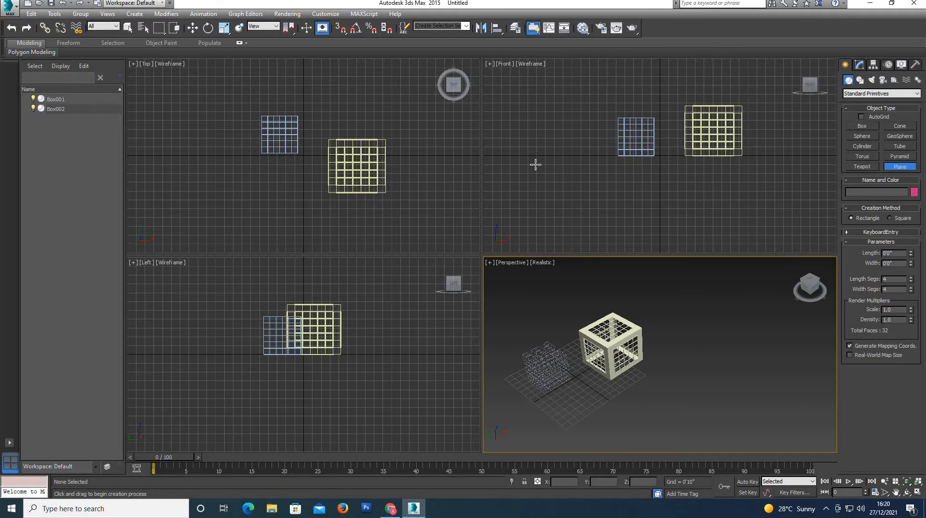
left_click(542, 181)
left_click_drag(542, 181, 676, 303)
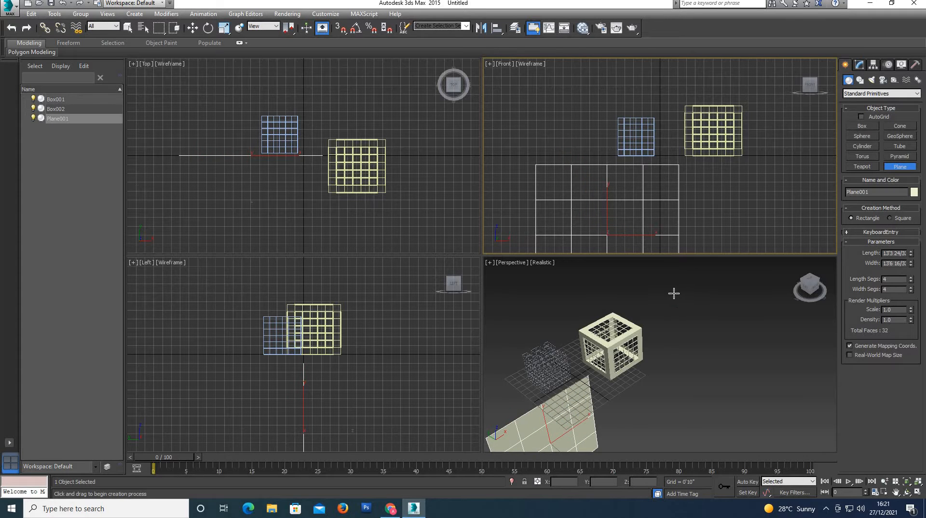
key("alt+w")
scroll(560, 273, "down", 5)
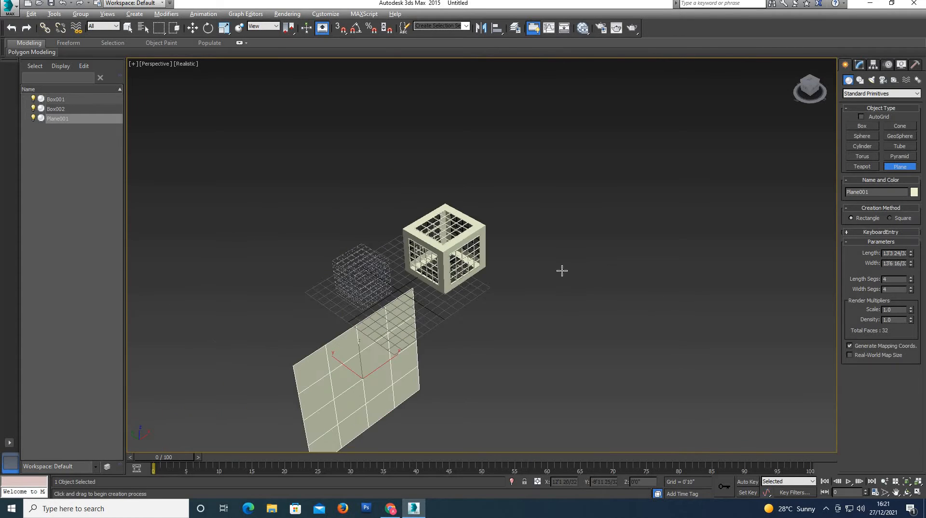
scroll(505, 335, "up", 5)
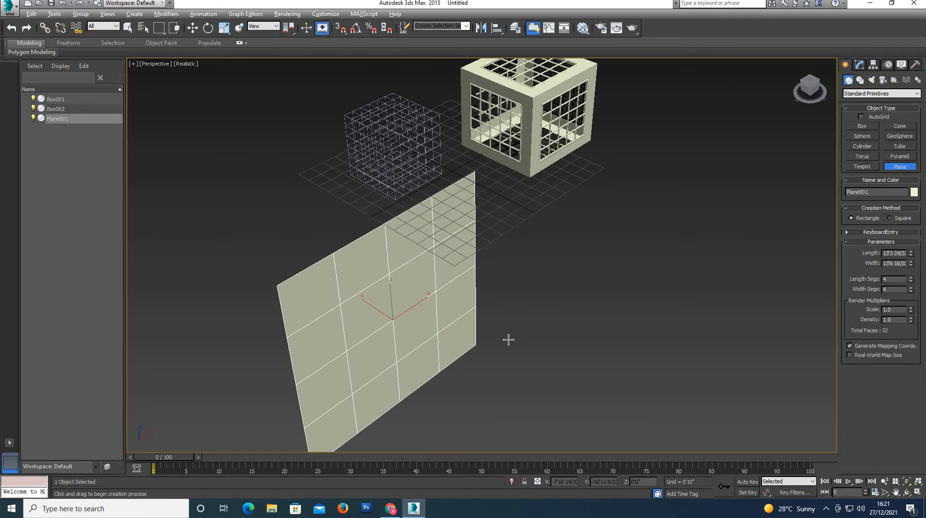
Set the plane's length segments to 10 and width segments to 15
key("w")
left_click(860, 65)
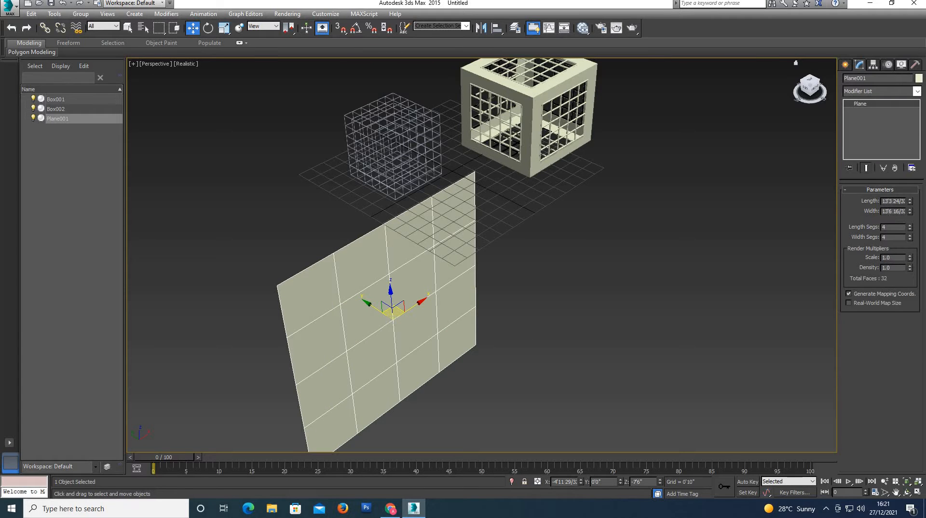
left_click_drag(892, 228, 847, 223)
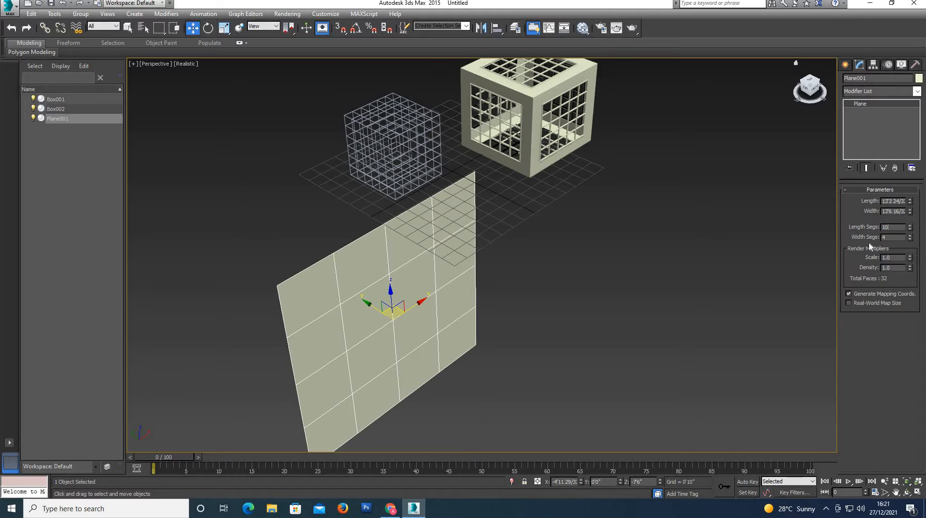
key("Tab")
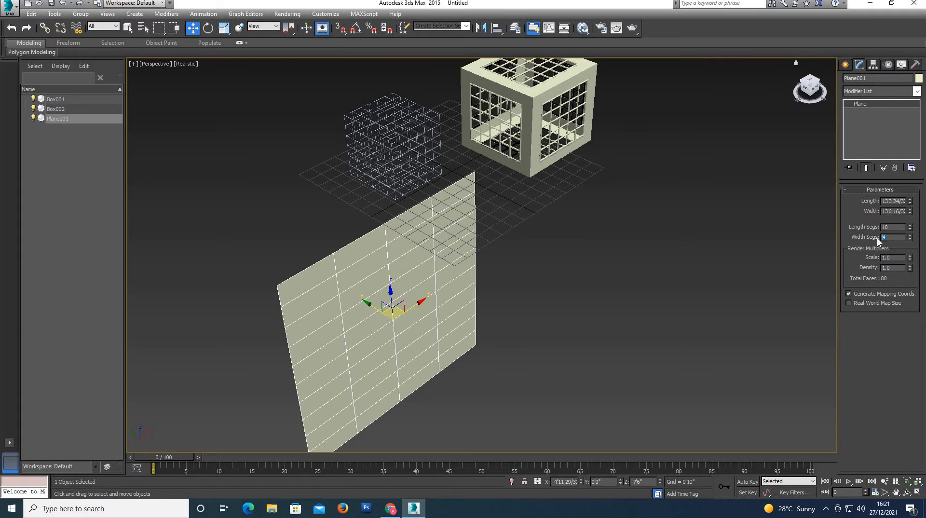
type("15")
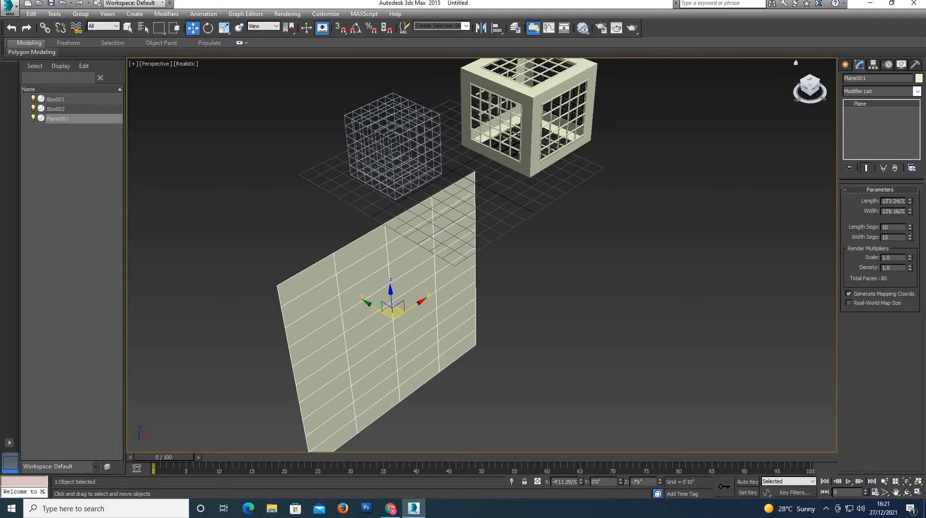
key("Return")
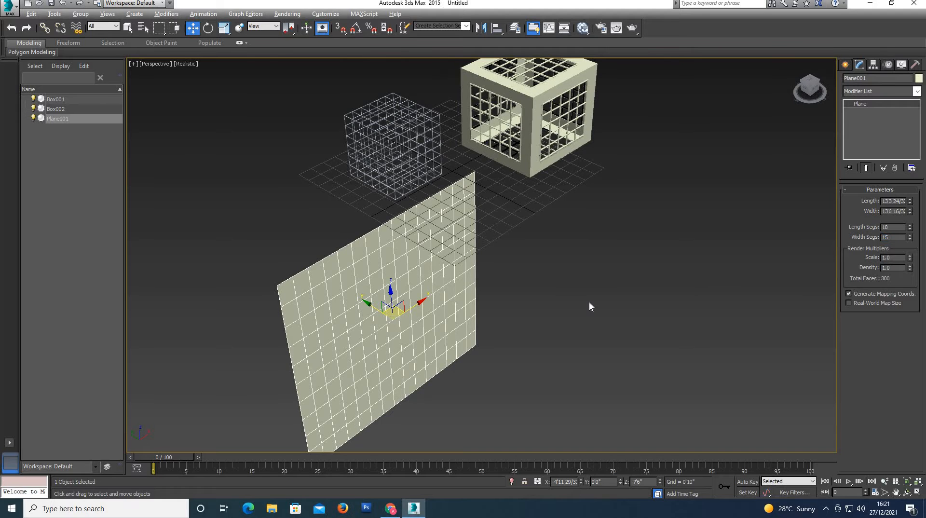
Convert the segmented plane to an Editable Poly
key("alt+w")
scroll(593, 197, "up", 3)
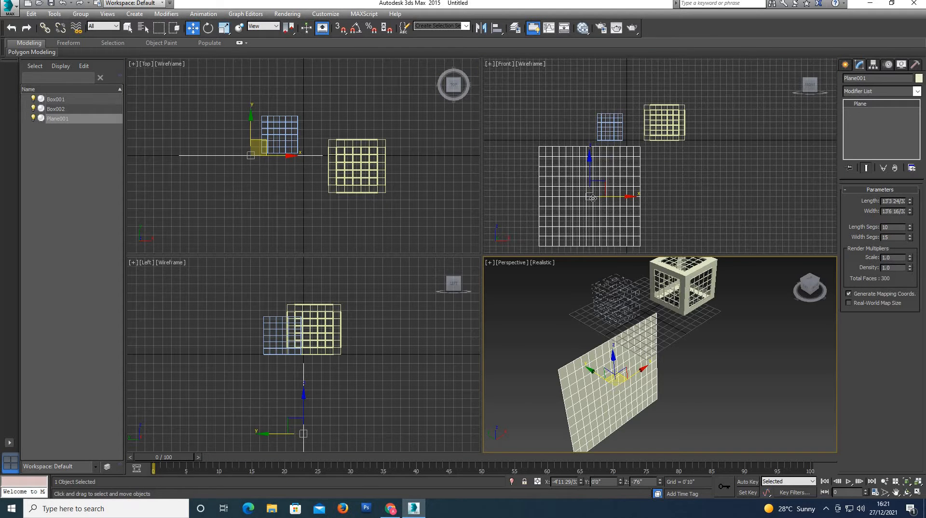
right_click(629, 197)
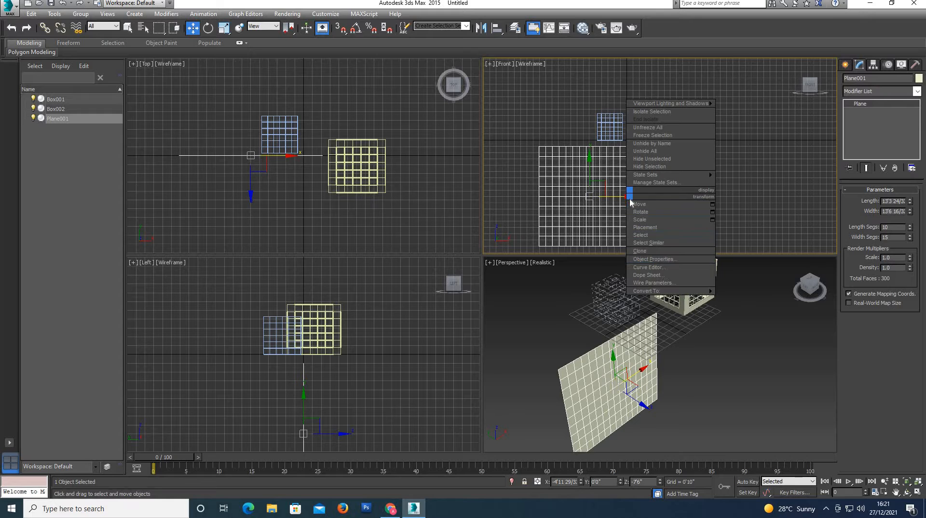
mouse_move(665, 292)
left_click(743, 298)
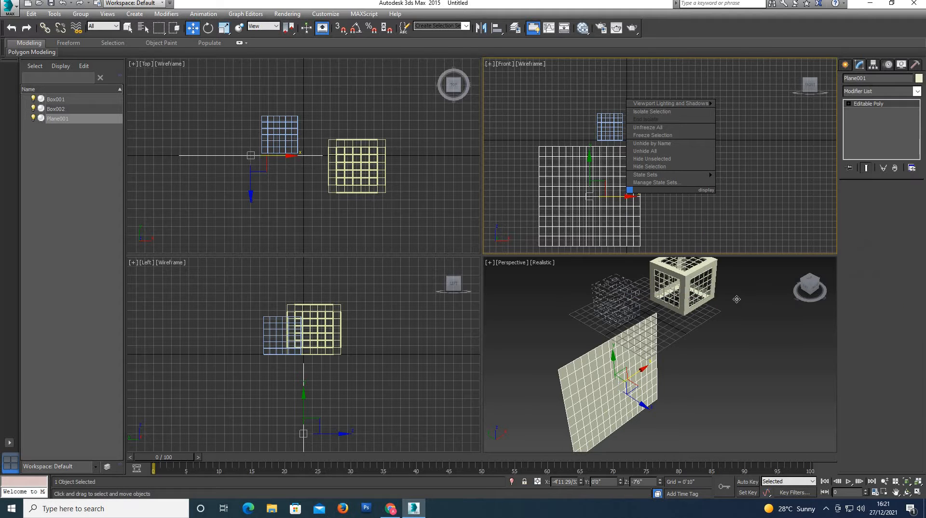
Select the plane's inner polygons in the Front view, leaving a border of polygons unselected around them
key("4")
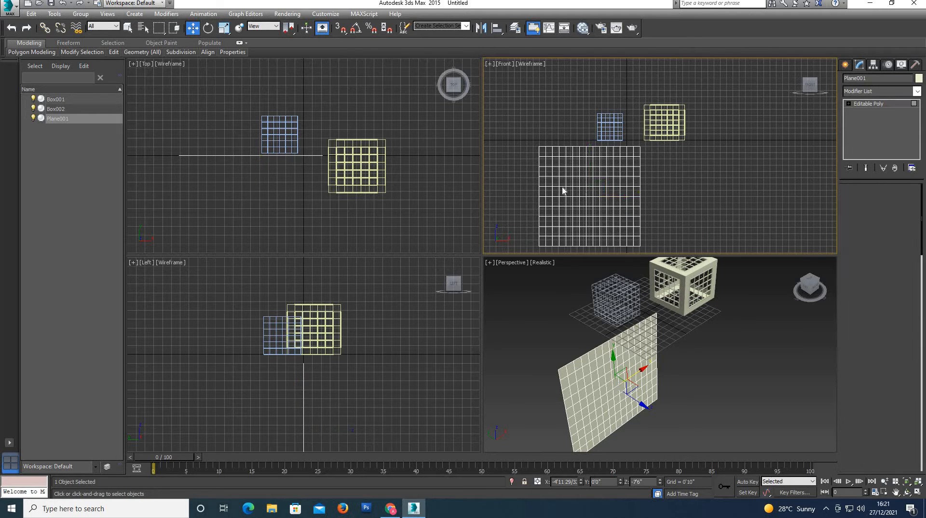
scroll(563, 187, "up", 3)
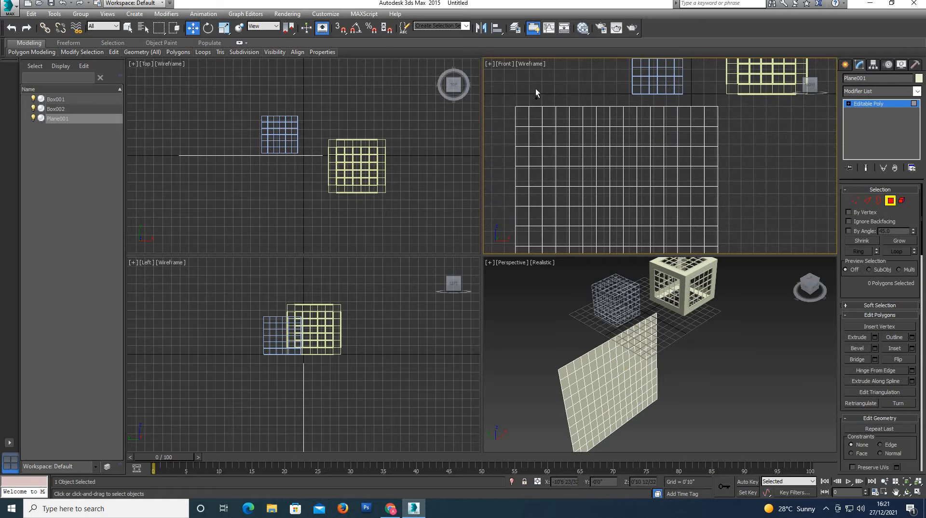
left_click_drag(535, 88, 693, 256)
scroll(578, 138, "down", 2)
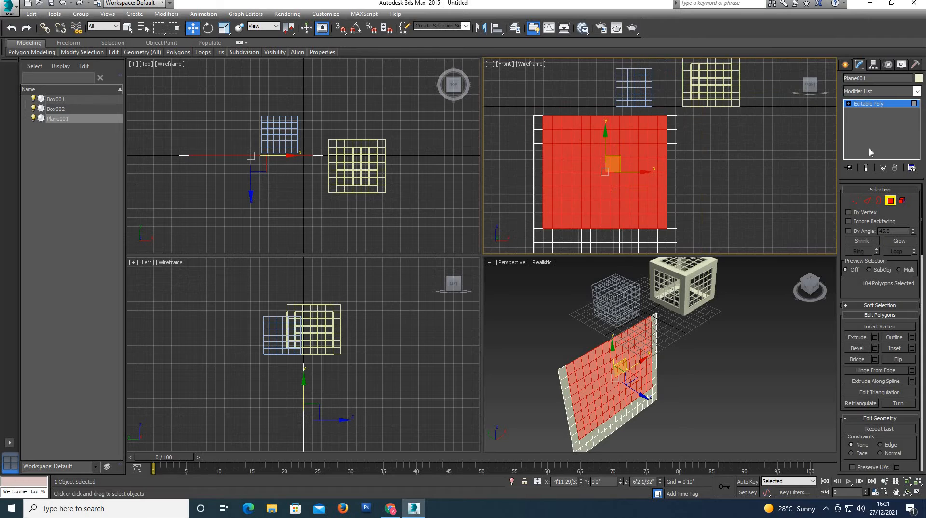
Apply a Lattice modifier to the plane's selected polygons only, generating struts only from edges
left_click(866, 91)
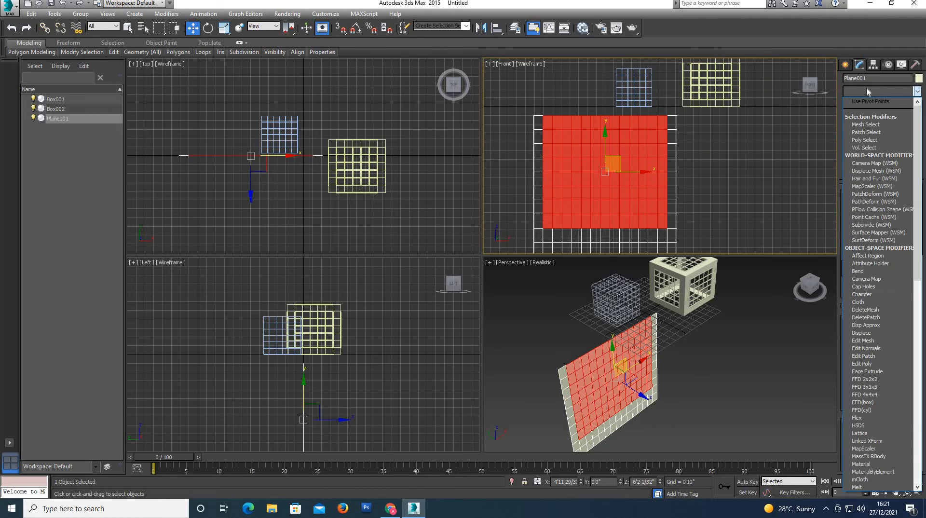
key("l")
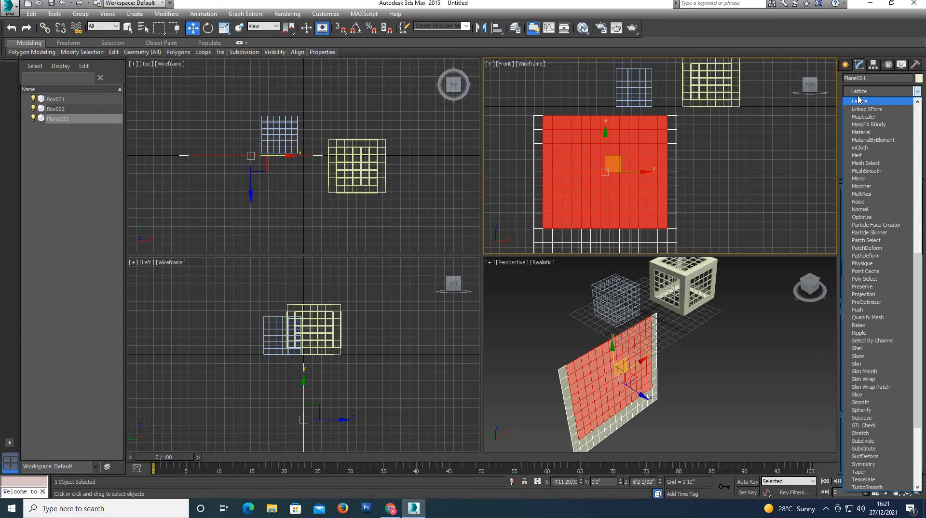
left_click(857, 101)
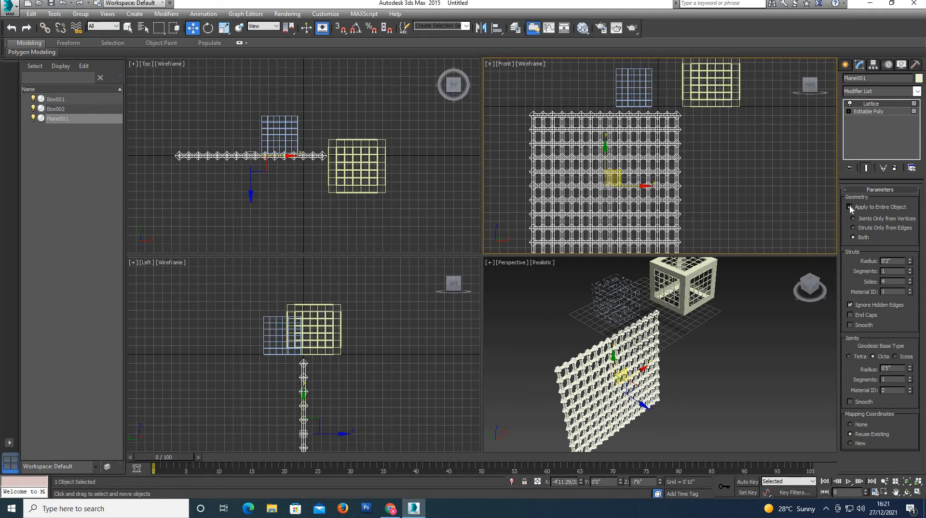
left_click(850, 206)
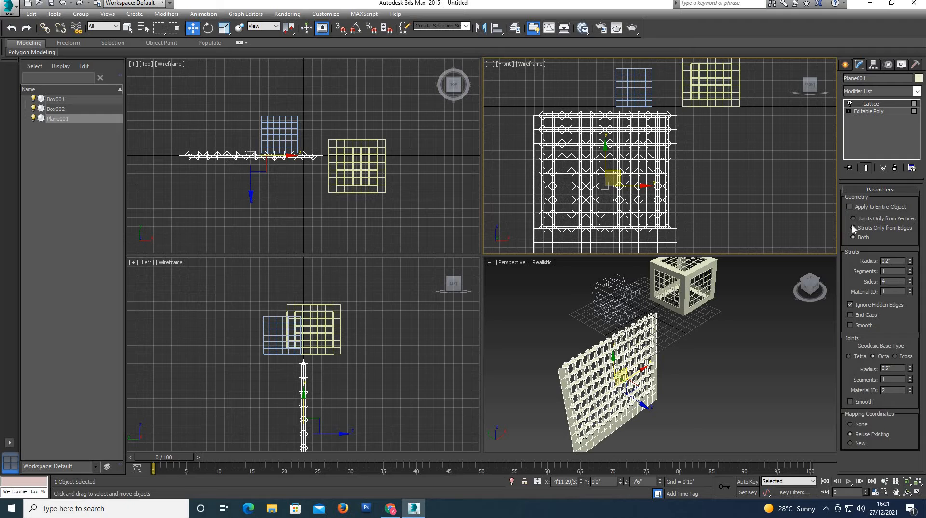
left_click(853, 228)
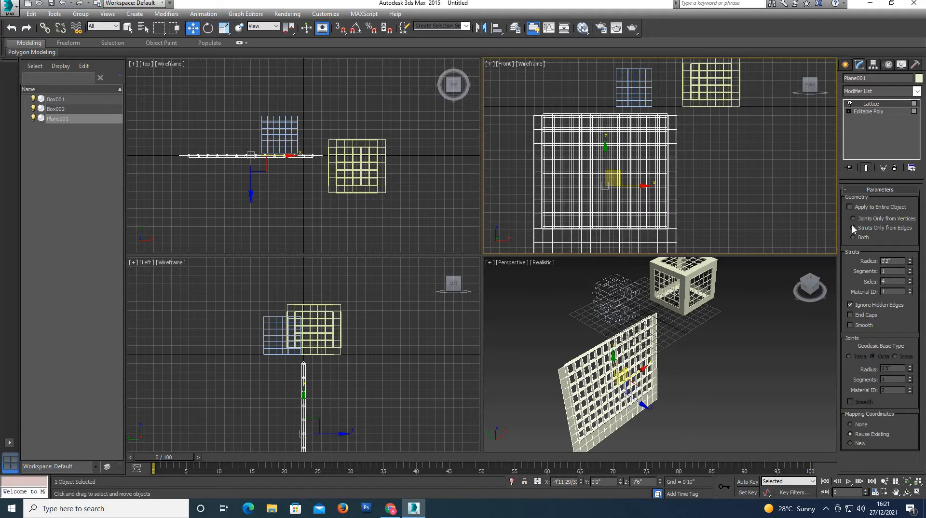
Set the plane's lattice strut radius to 0.5" in the maximized Perspective view
left_click(633, 399)
key("alt+w")
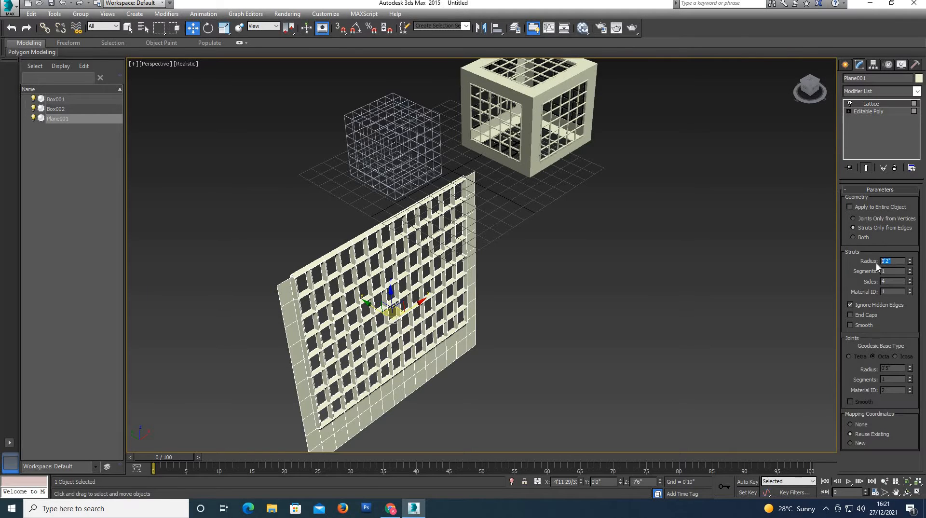
type("0")
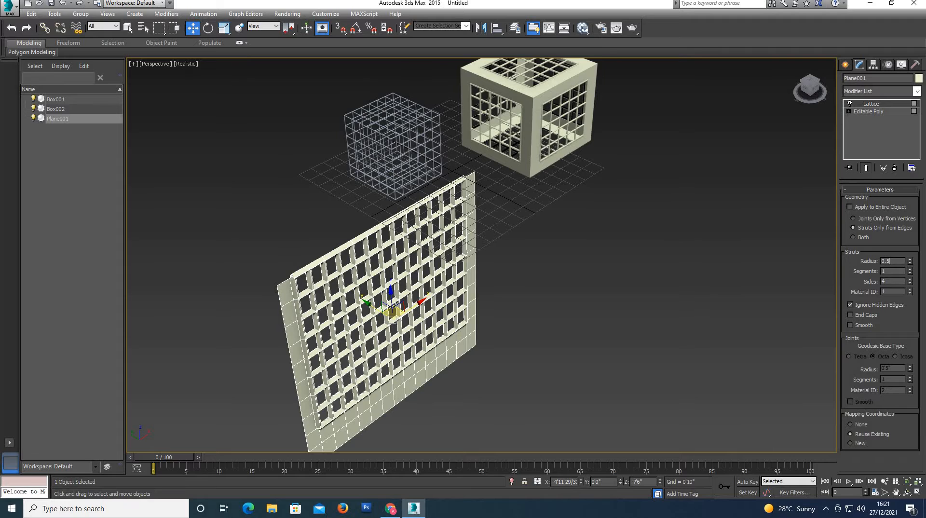
type(".5")
key("Return")
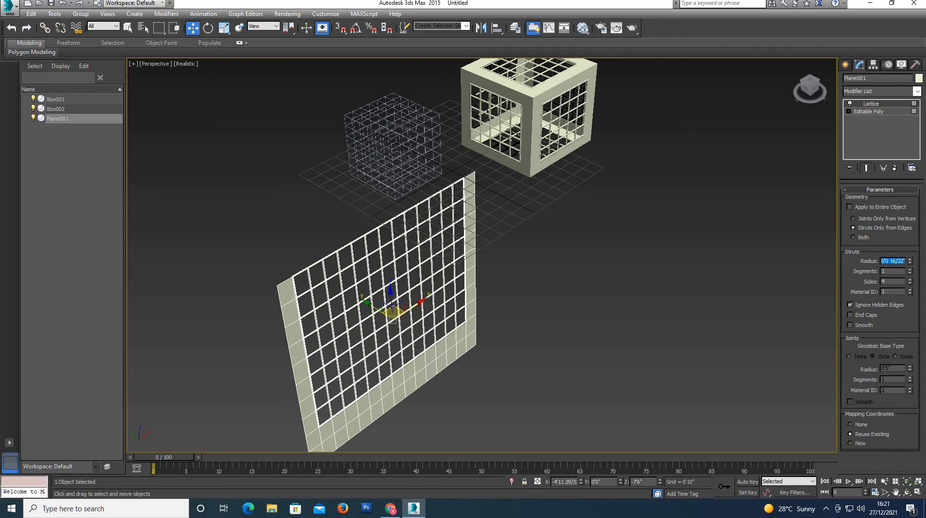
Set the plane's lattice struts to 8 segments and 12 sides, and deselect the plane to check the grille
left_click(899, 272)
left_click(909, 269)
left_click(910, 280)
left_click(909, 279)
left_click(910, 280)
left_click(910, 279)
left_click(910, 280)
left_click(910, 279)
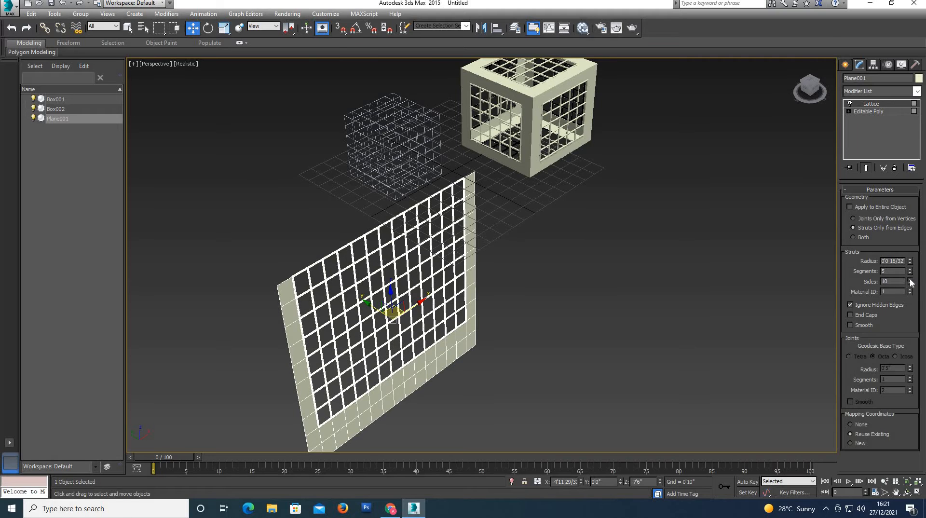
left_click(910, 279)
left_click(739, 314)
scroll(520, 280, "down", 2)
scroll(434, 345, "up", 6)
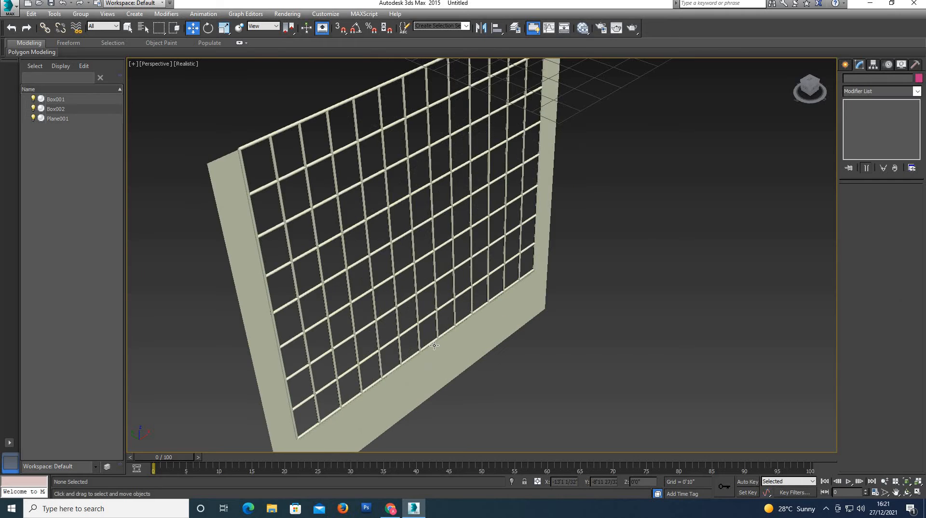
Change the lattice plane's object color to black and return to the four-viewport layout
left_click(434, 346)
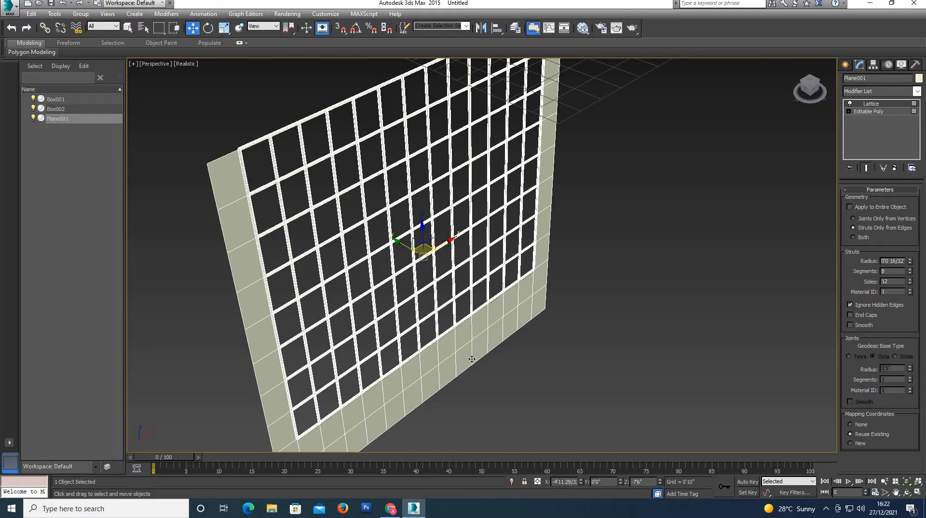
key("alt+w")
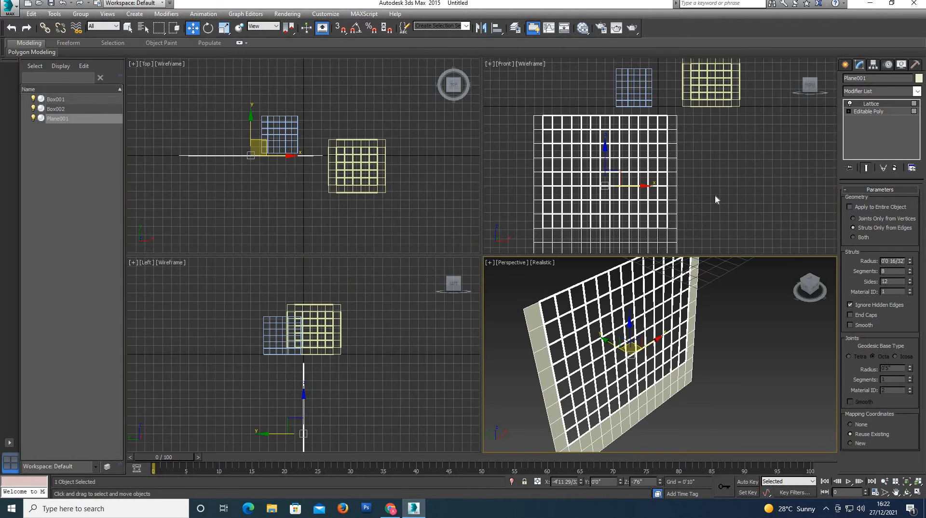
left_click(918, 78)
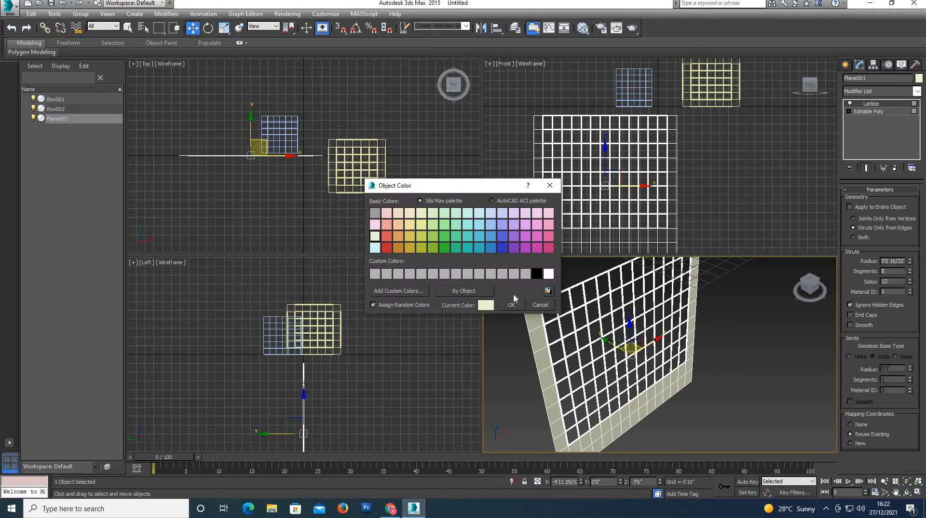
left_click(536, 274)
left_click(510, 305)
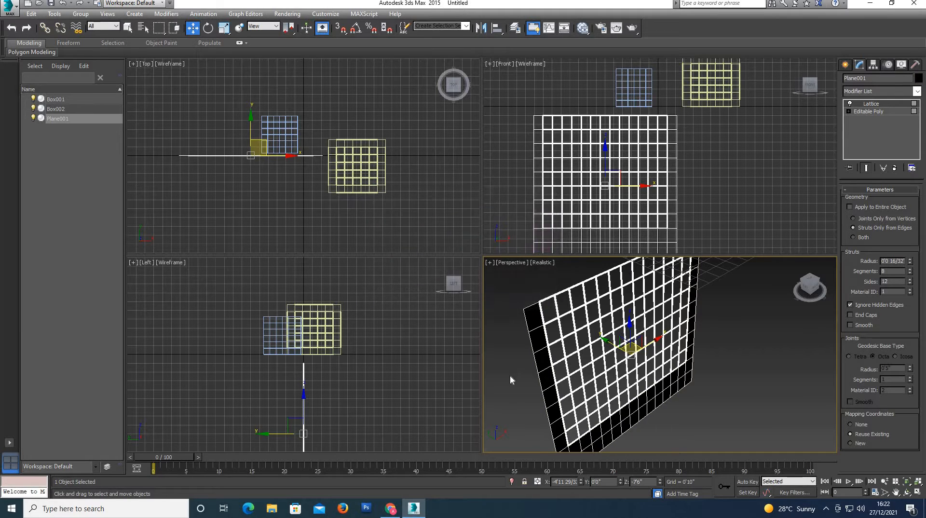
Examine the black lattice plane's struts and border from several angles in the Perspective view
left_click(510, 374)
middle_click_drag(554, 361, 603, 360, "alt")
scroll(616, 418, "down", 3)
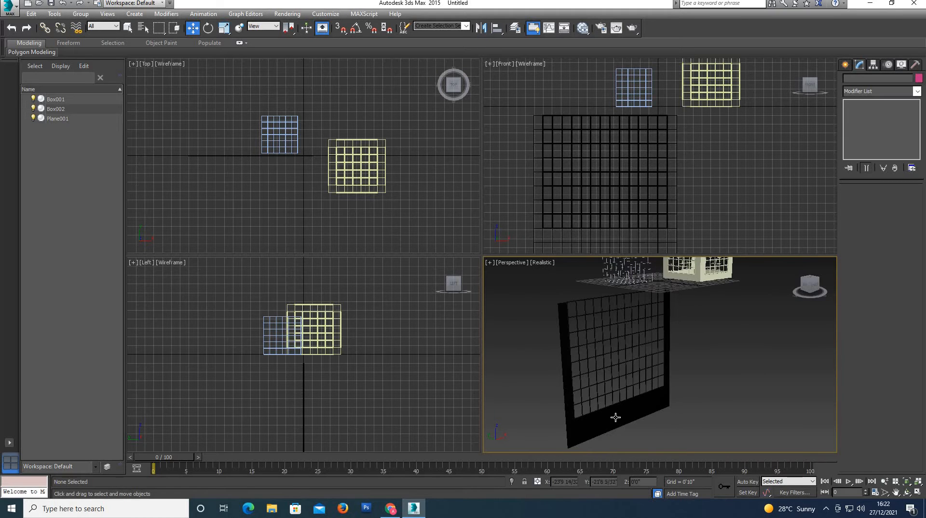
scroll(616, 418, "up", 3)
scroll(617, 417, "down", 3)
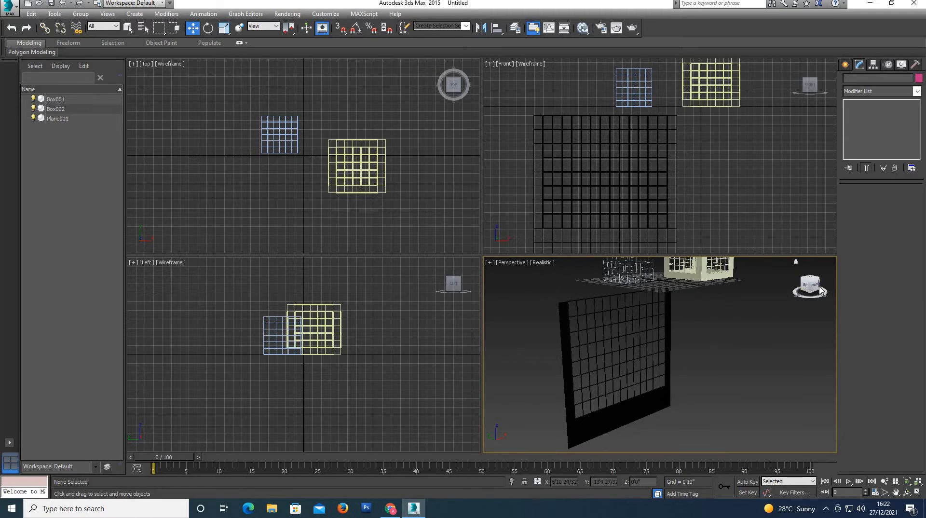
left_click_drag(824, 291, 793, 292)
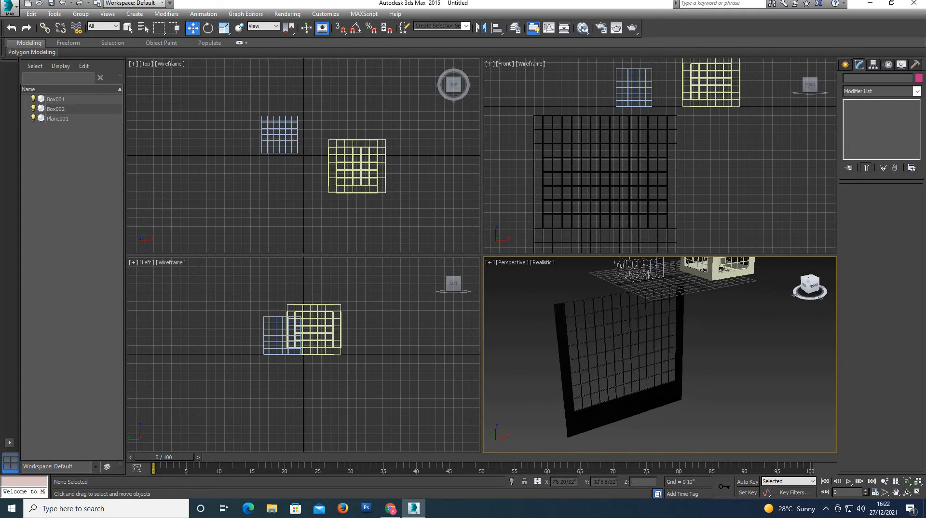
scroll(612, 399, "up", 5)
scroll(594, 393, "down", 2)
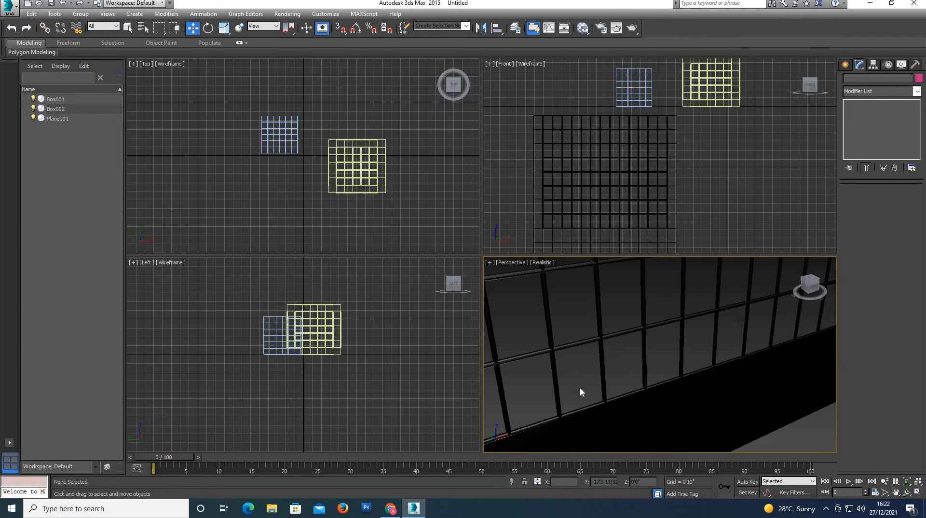
scroll(544, 374, "down", 3)
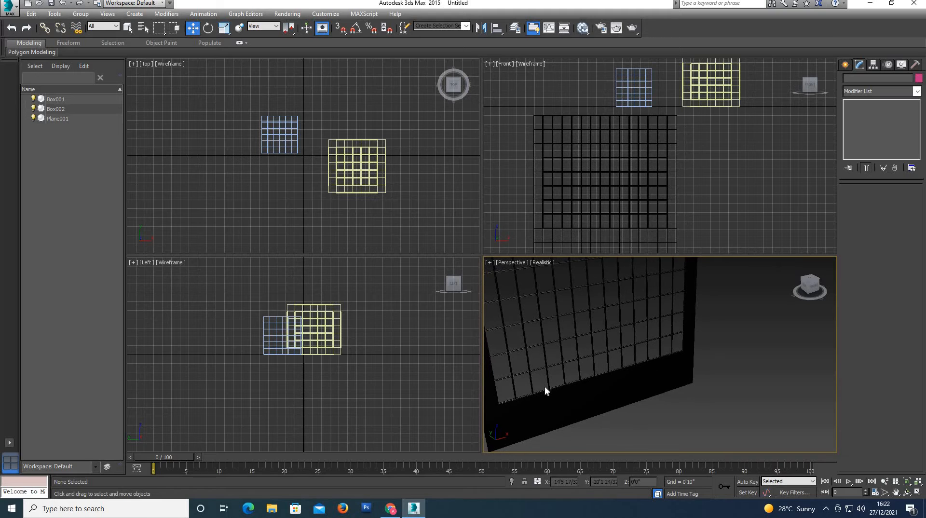
scroll(545, 386, "down", 5)
scroll(603, 351, "up", 3)
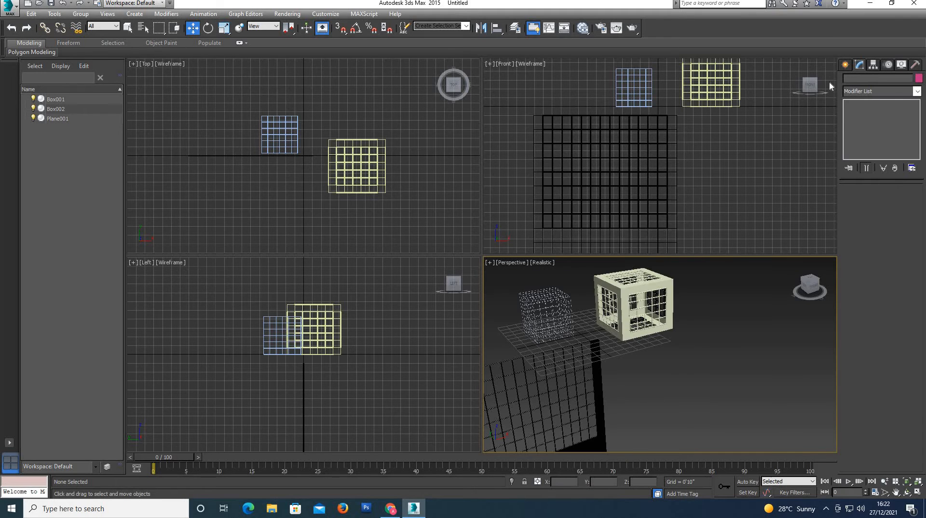
Create a cylinder with a radius of about 2'4" and a height of about 5'2" beside the framed cube
left_click(844, 64)
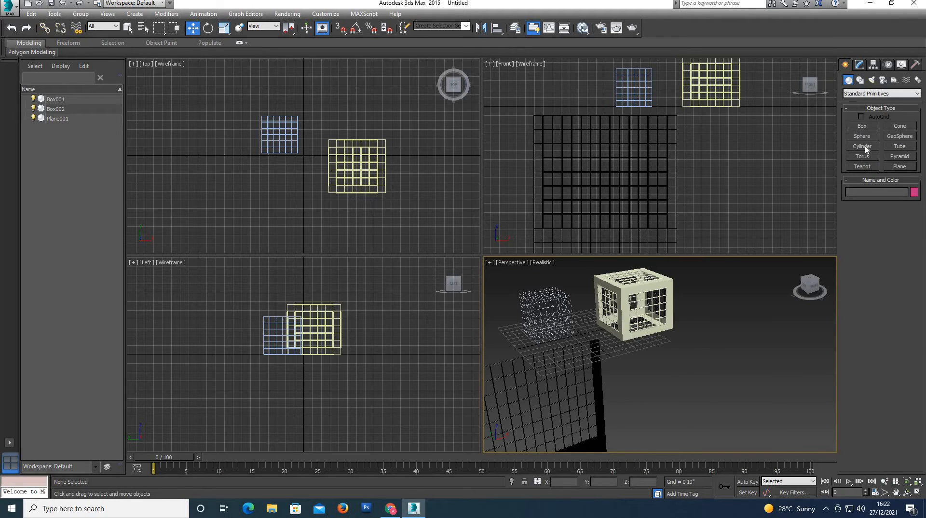
left_click(862, 146)
left_click_drag(698, 356, 726, 371)
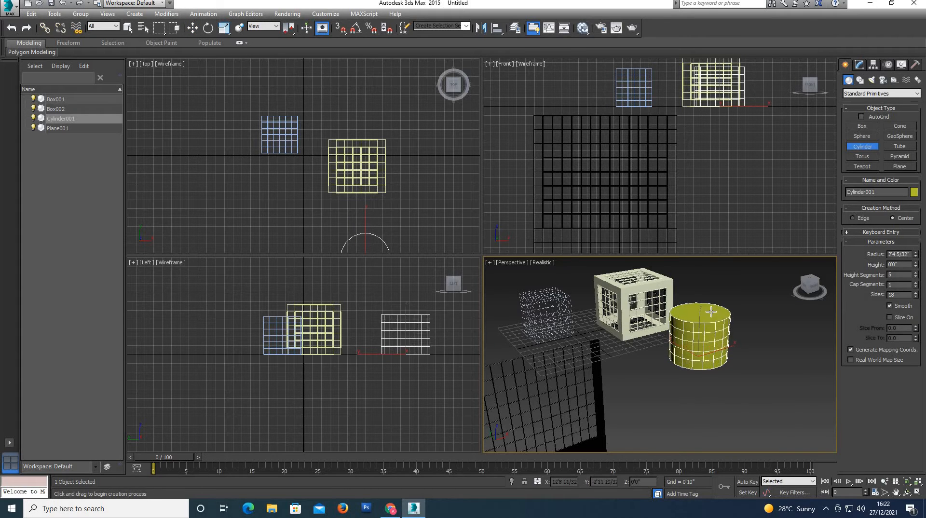
scroll(716, 308, "up", 2)
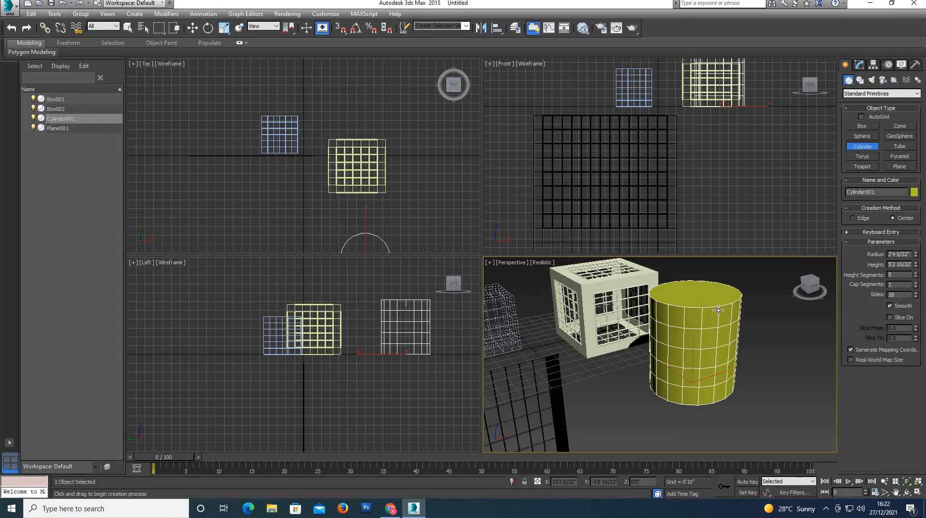
key("w")
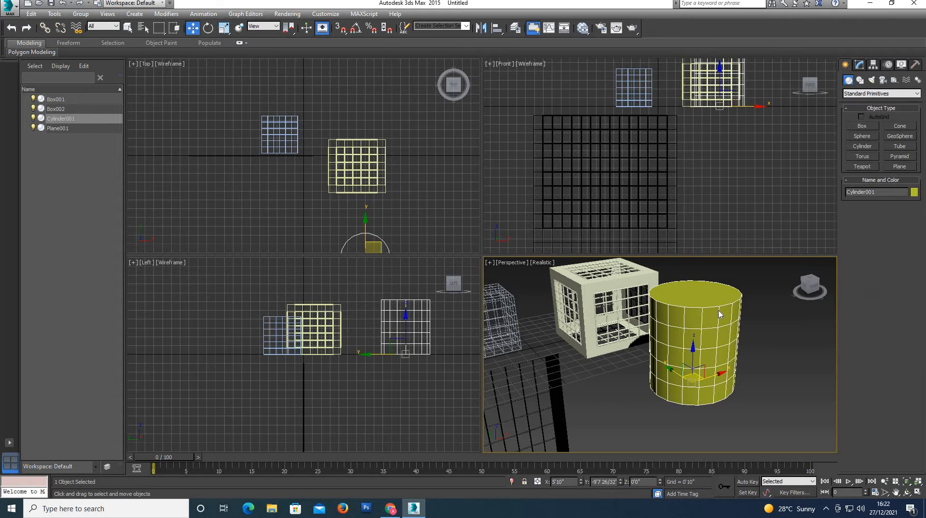
Set the cylinder's height segments to 10
left_click(859, 65)
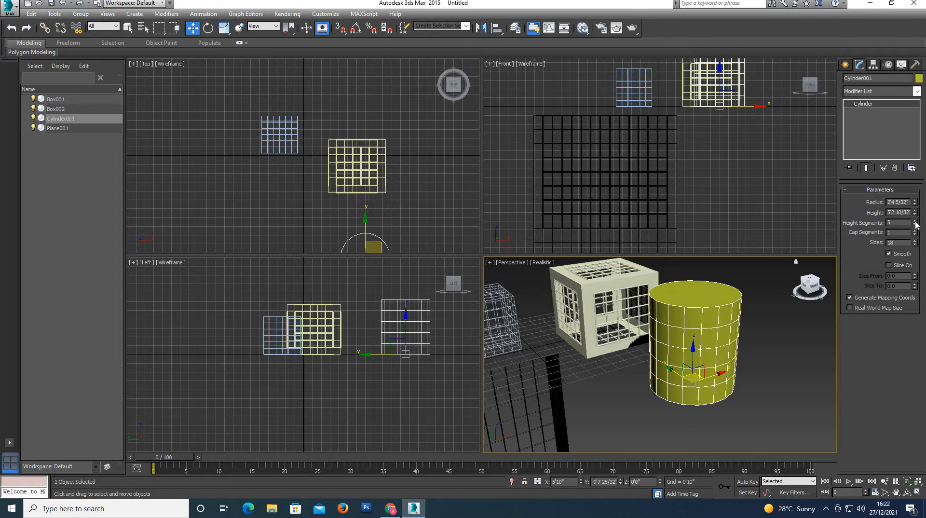
left_click(914, 221)
left_click(914, 220)
left_click(914, 221)
left_click(914, 220)
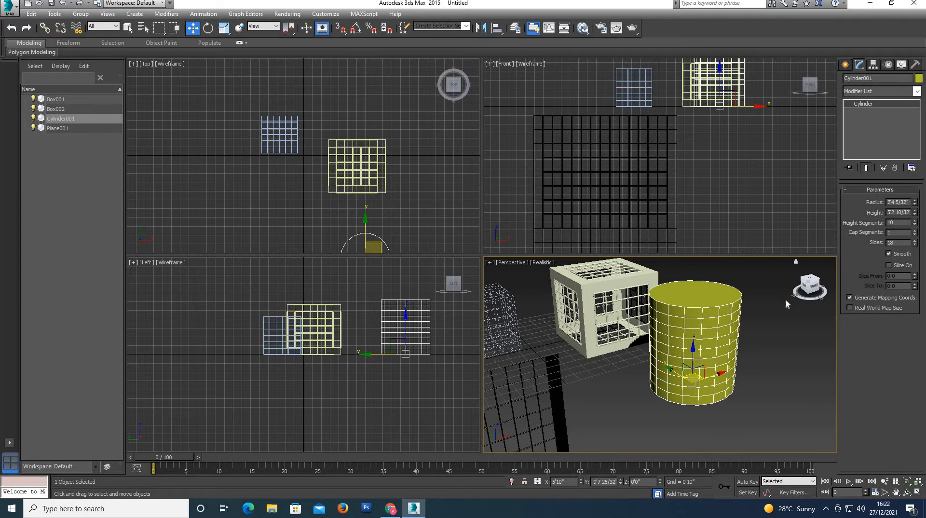
left_click(856, 91)
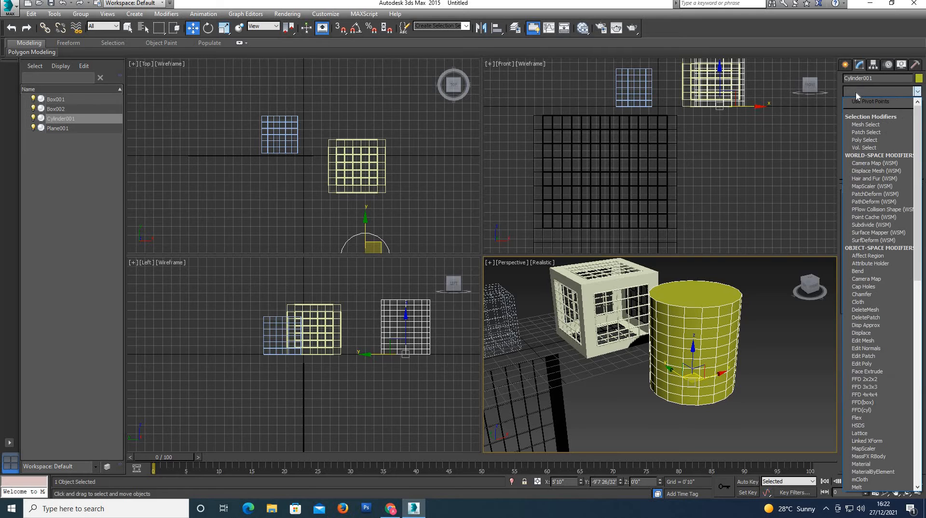
key("t")
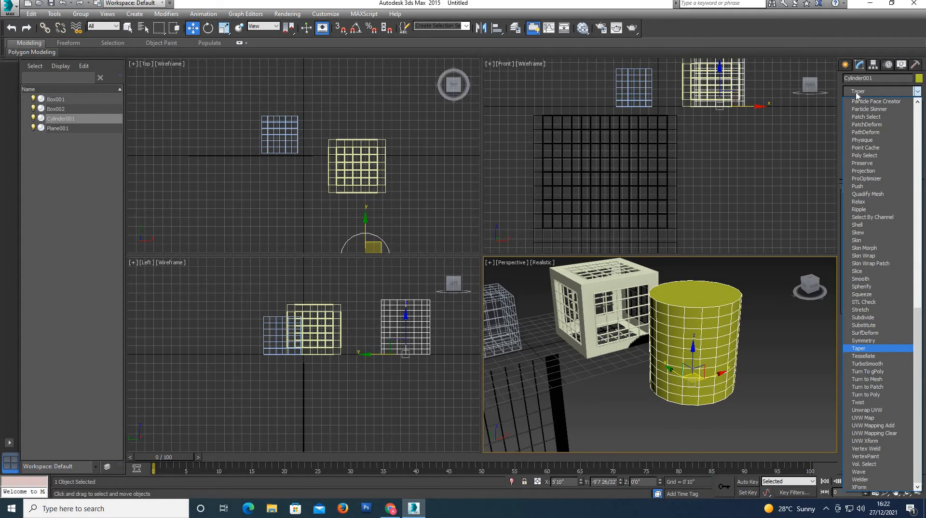
key("p")
left_click(857, 91)
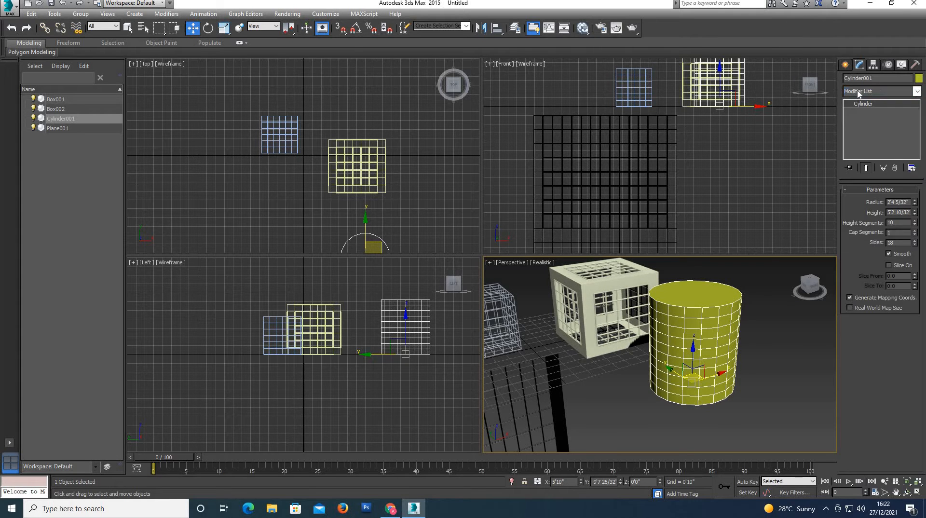
Apply a Taper modifier to the cylinder with an amount of 0.38 and a curve of -1.02
left_click(859, 89)
key("t")
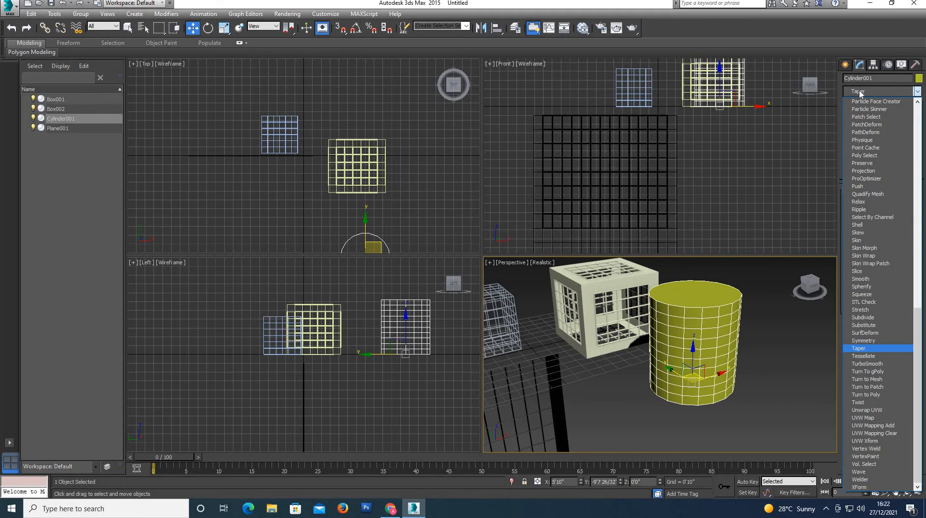
left_click(858, 348)
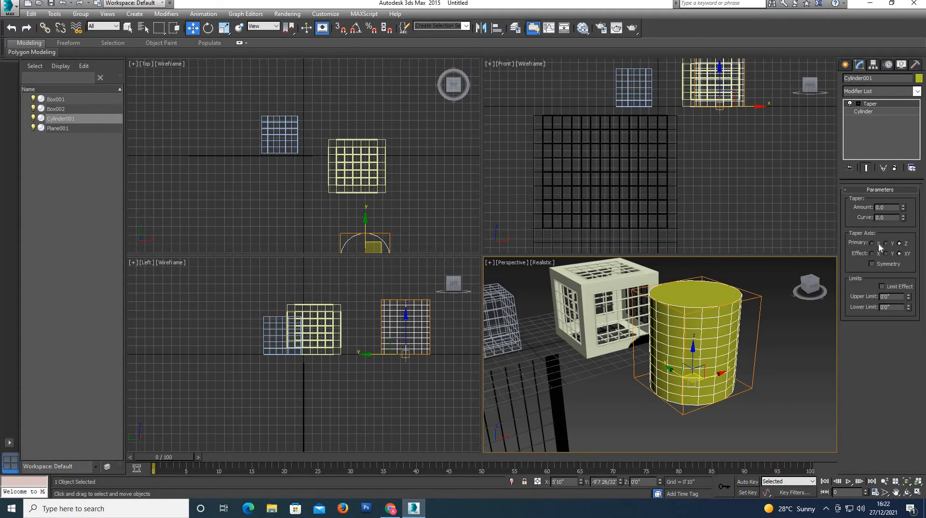
mouse_move(903, 207)
left_mouse_down()
mouse_move(897, 190)
mouse_move(903, 219)
left_mouse_up()
left_click_drag(899, 262, 899, 267)
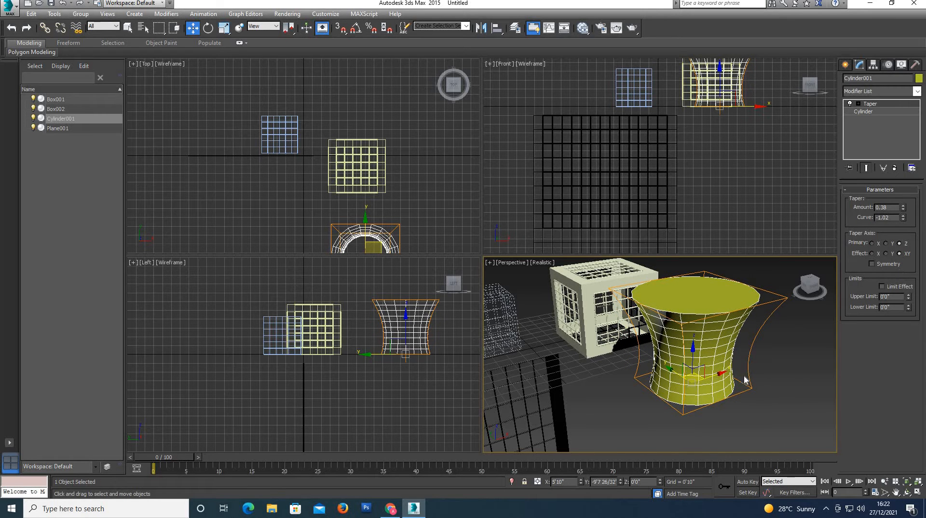
Convert the tapered cylinder to an editable poly and delete its top cap polygon
right_click(715, 370)
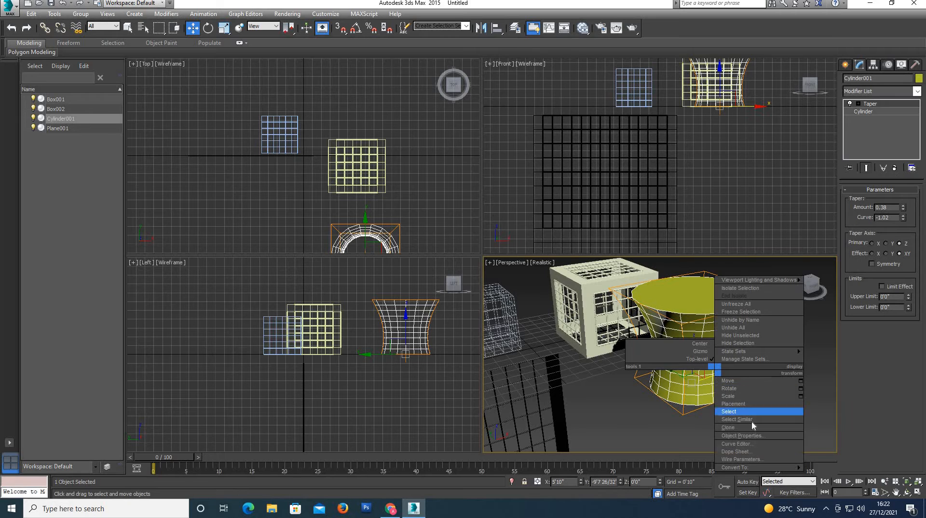
mouse_move(761, 468)
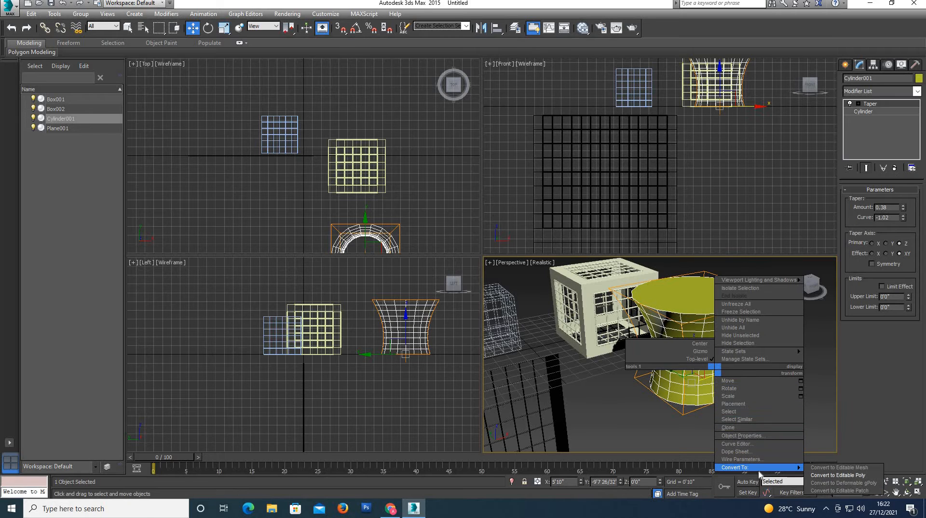
left_click(817, 476)
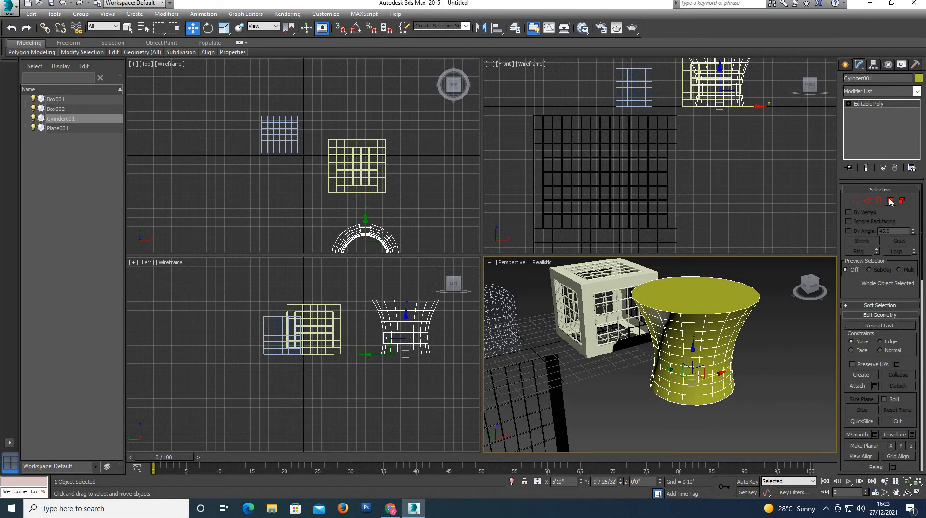
left_click(890, 201)
left_click(749, 292)
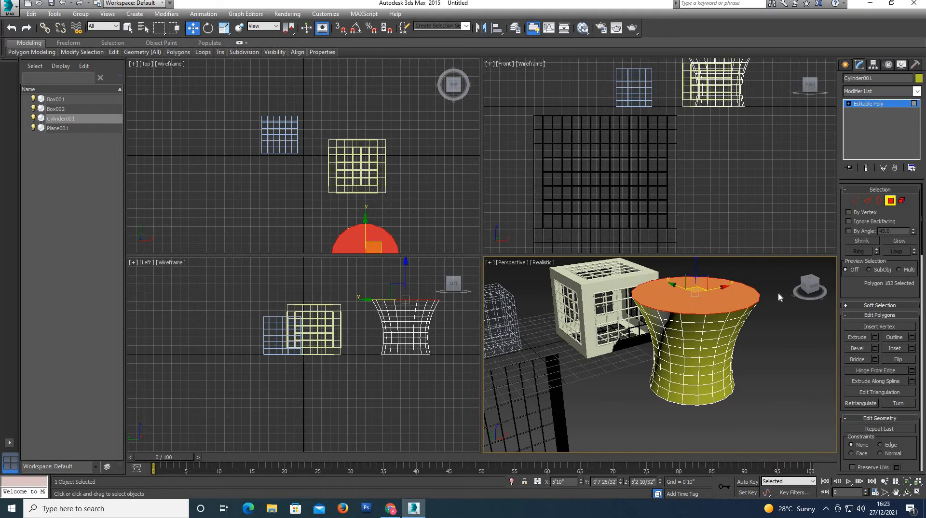
key("Delete")
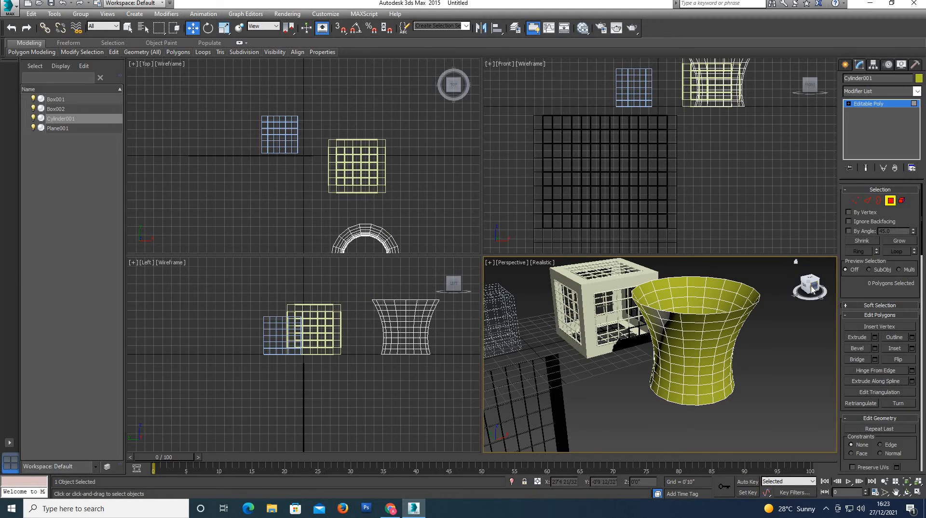
Detach the bottom cap polygon of the tapered cylinder as a separate object
left_click_drag(812, 290, 770, 382)
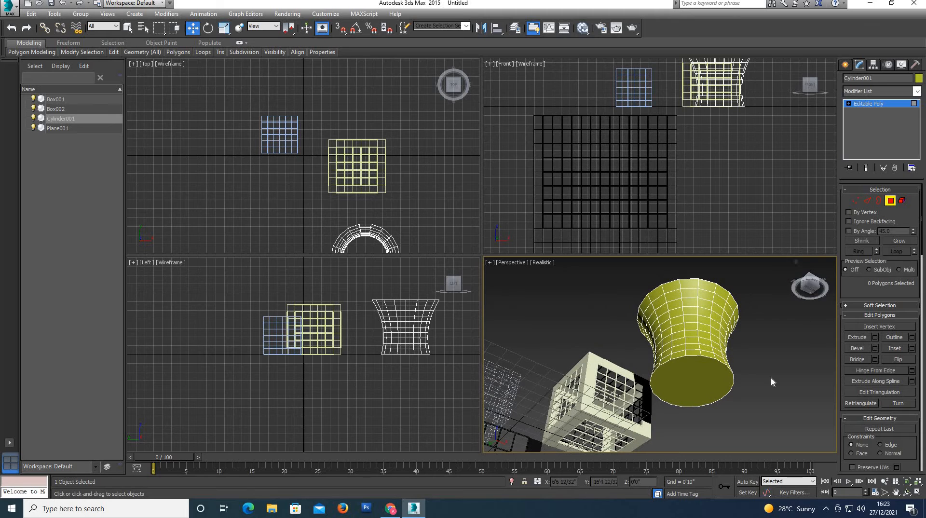
left_click(692, 383)
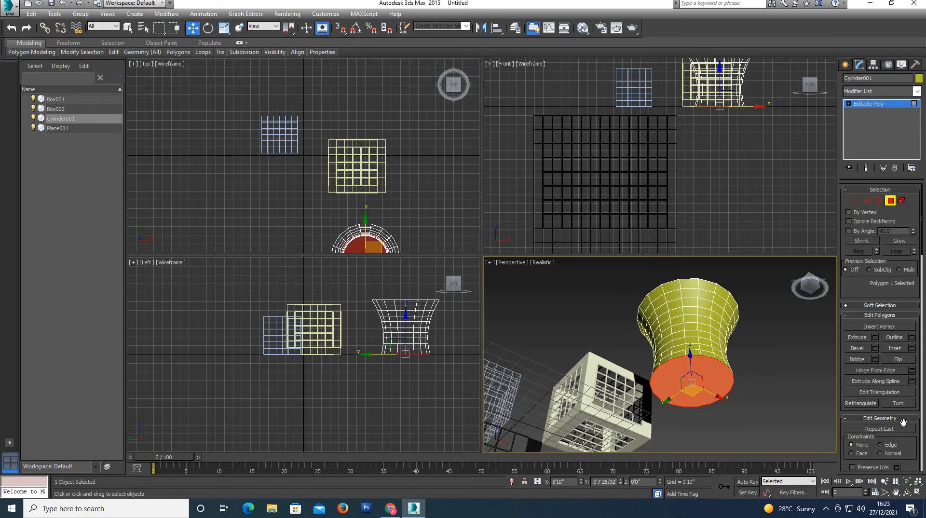
scroll(904, 417, "down", 5)
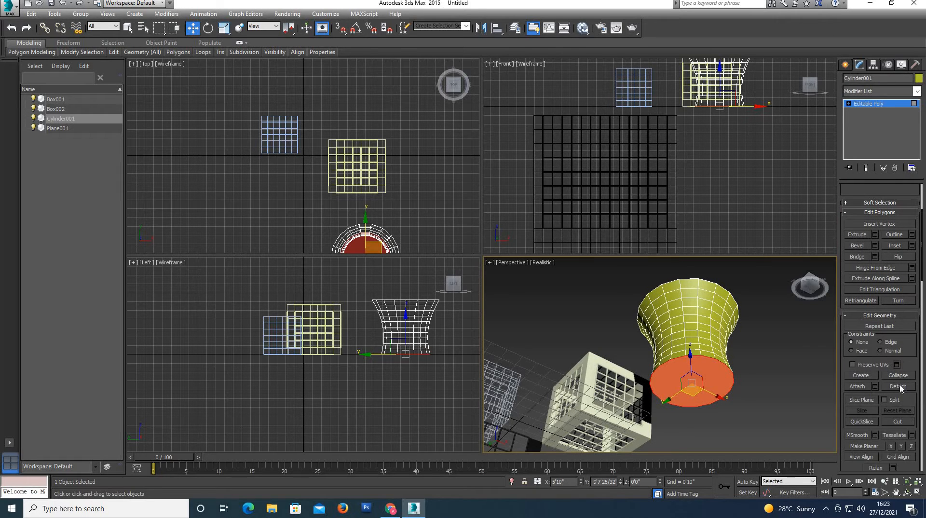
left_click(898, 386)
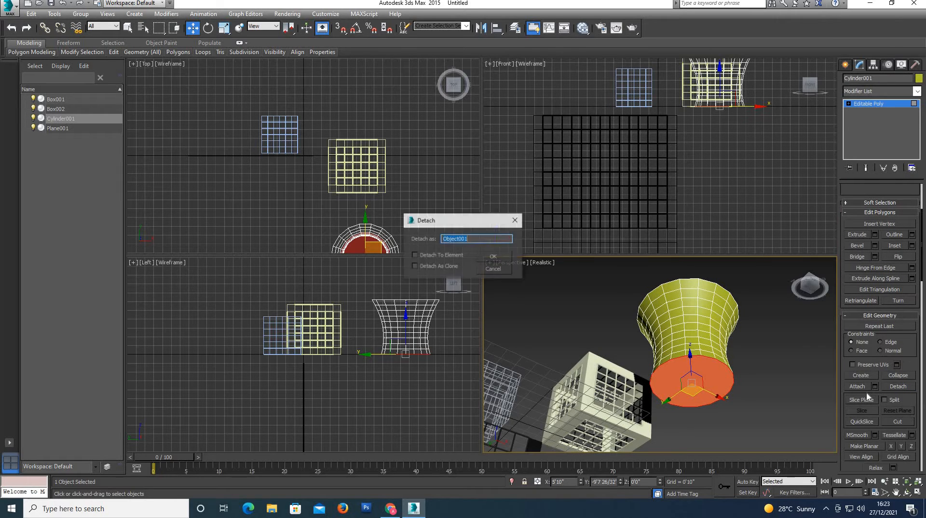
left_click(505, 259)
Leave polygon editing on the open tapered cylinder and apply a Lattice modifier to it
mouse_move(810, 286)
left_mouse_down()
mouse_move(814, 278)
mouse_move(814, 289)
left_mouse_up()
scroll(774, 334, "down", 3)
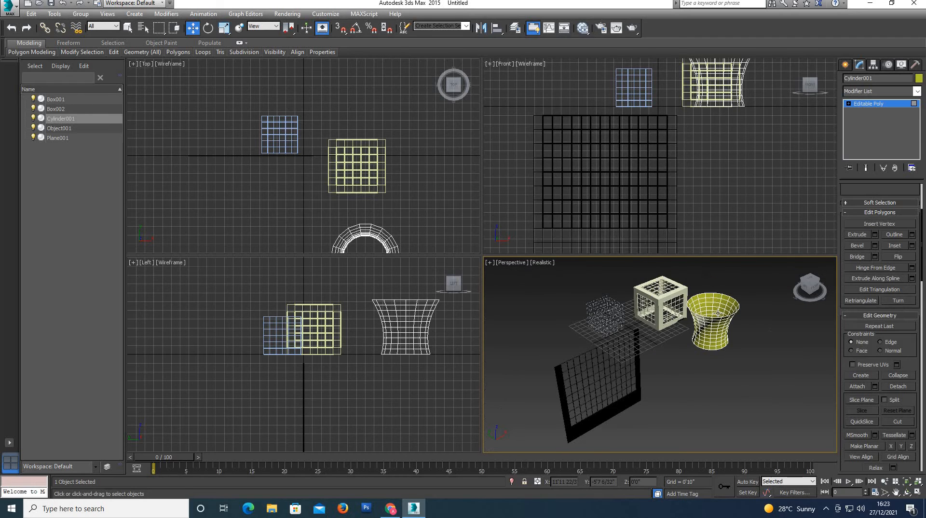
scroll(715, 317, "up", 3)
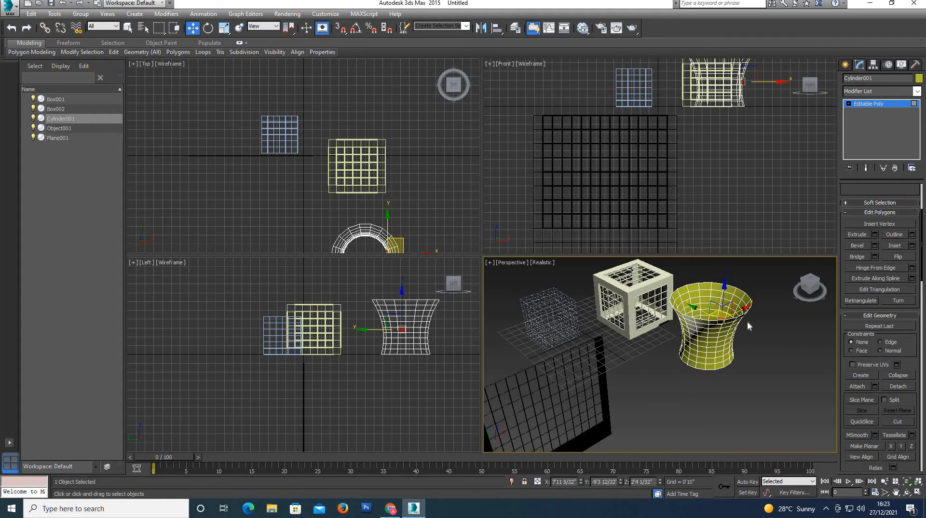
key("x")
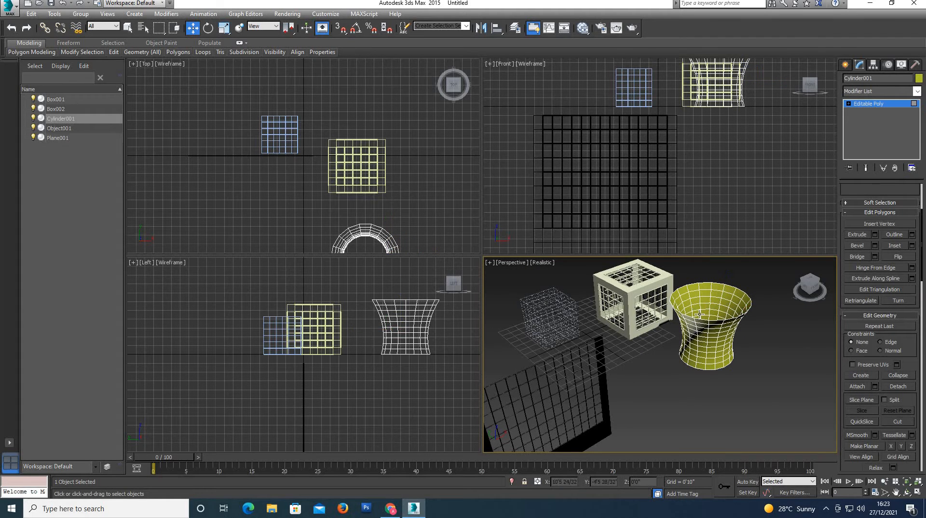
scroll(893, 192, "up", 3)
left_click(892, 200)
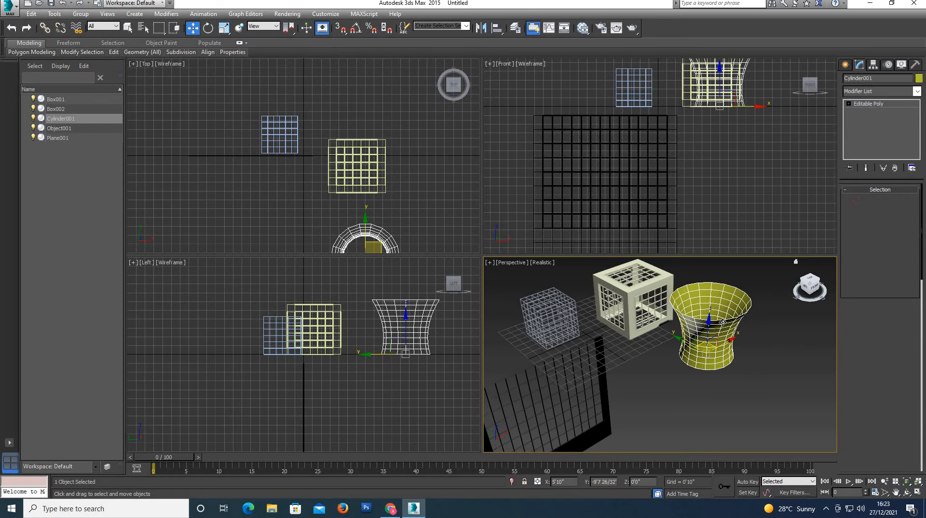
left_click(858, 90)
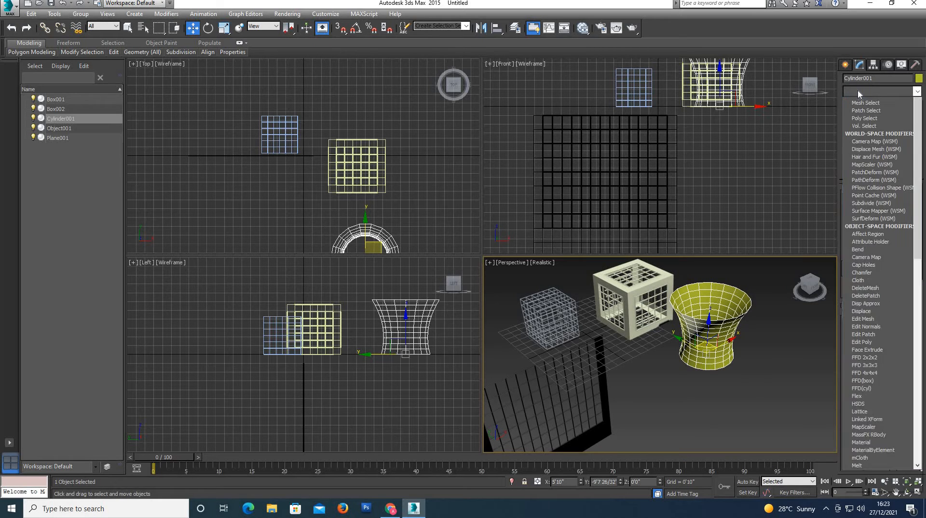
key("l")
key("a")
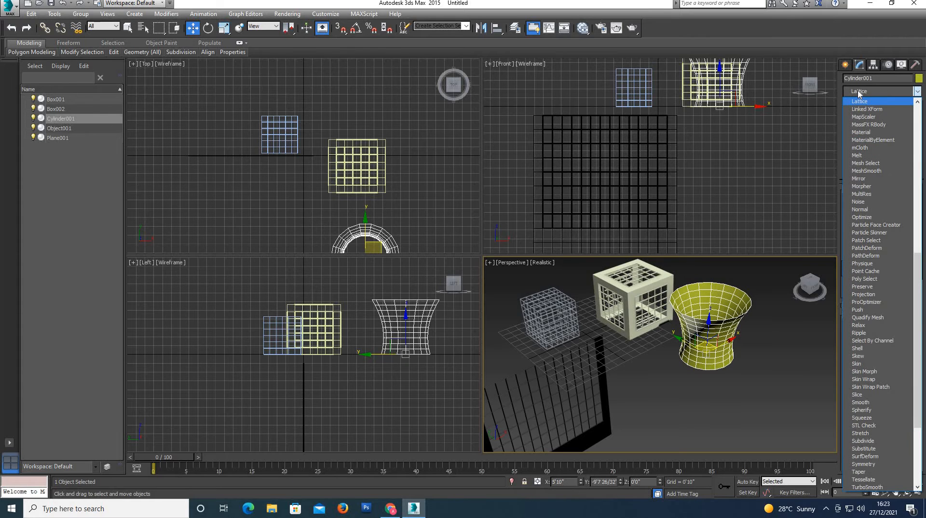
left_click(859, 101)
left_click(781, 349)
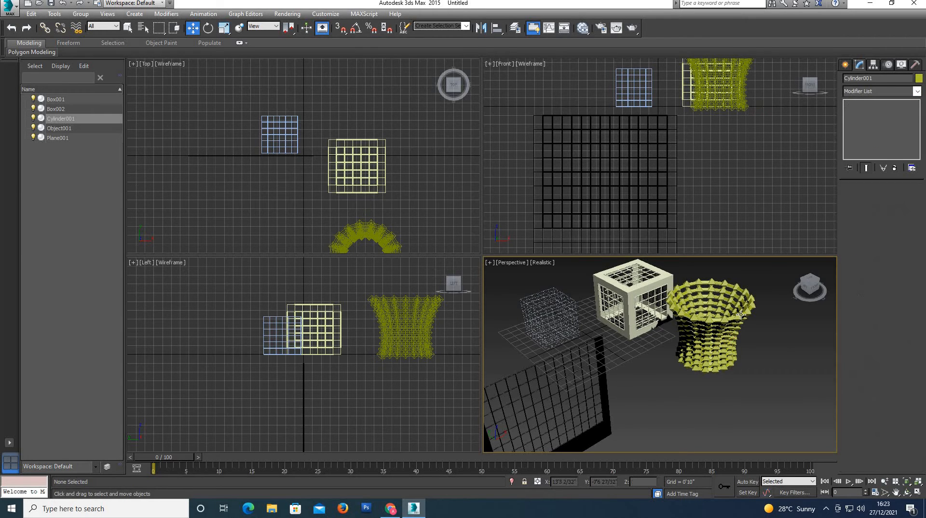
Limit the cylinder's lattice to struts only from edges, with a 0'1" strut radius, 8 segments and 10 sides
scroll(741, 315, "up", 4)
left_click(741, 314)
scroll(781, 354, "down", 2)
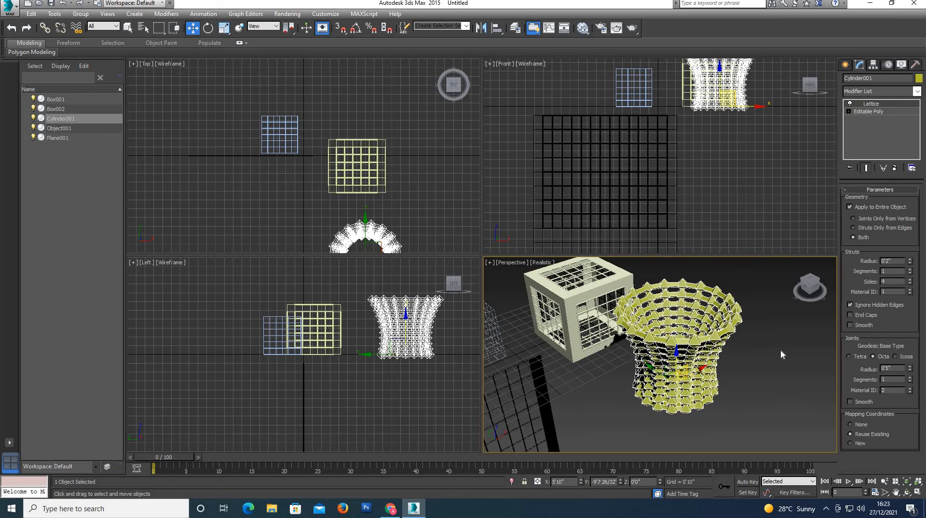
left_click(909, 264)
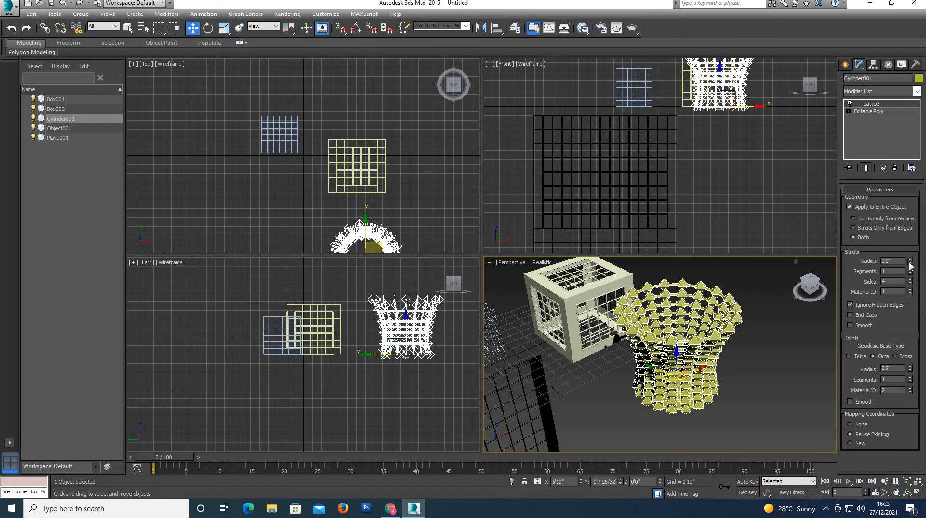
left_click(853, 228)
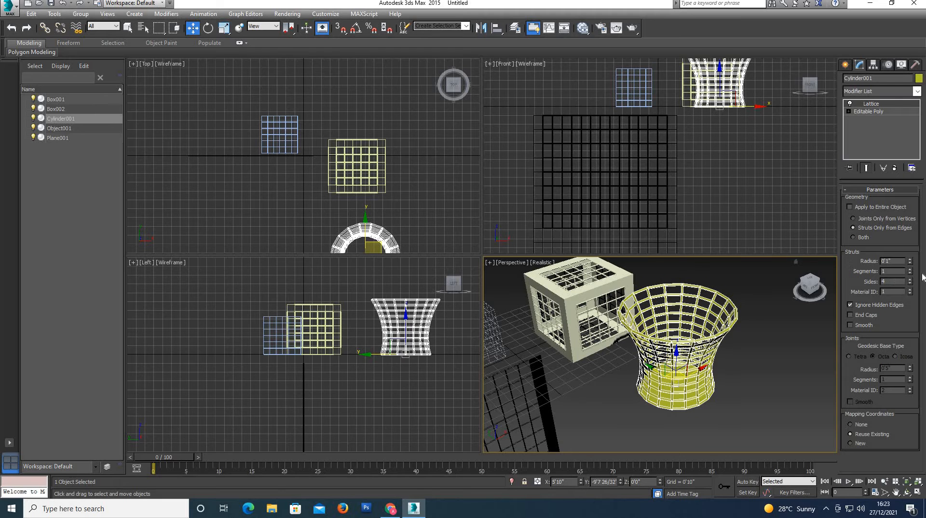
left_click_drag(910, 273, 910, 279)
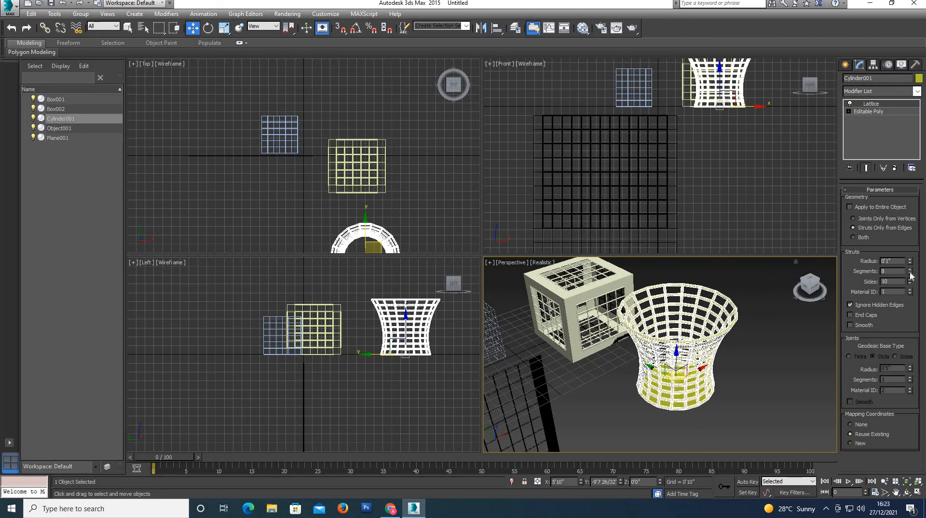
Set the strut radius of the cylinder's lattice to 0.2 and inspect the struts around its base
left_click(910, 263)
left_click(898, 261)
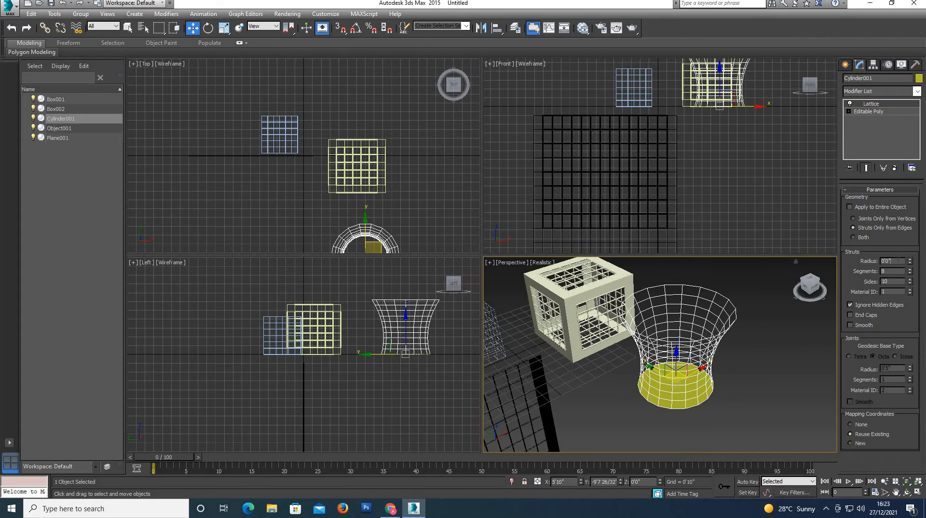
type("0.")
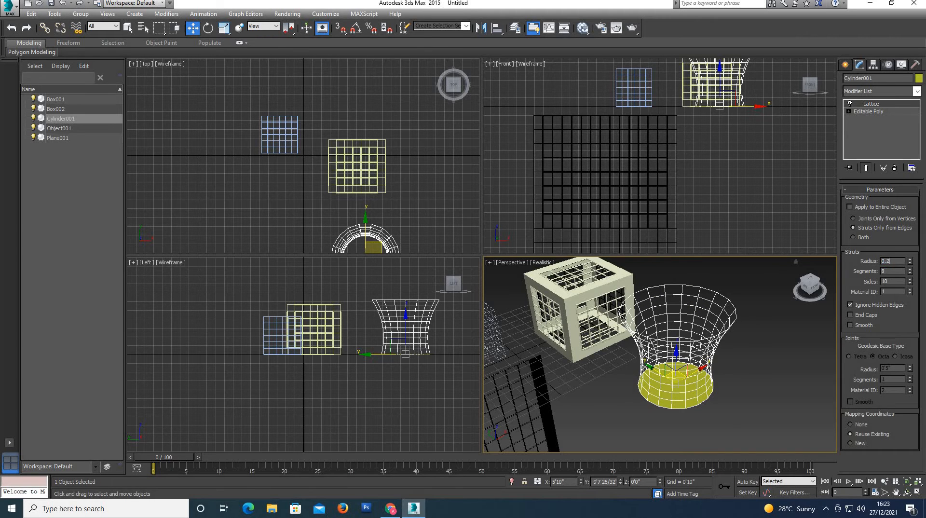
type("2")
key("Return")
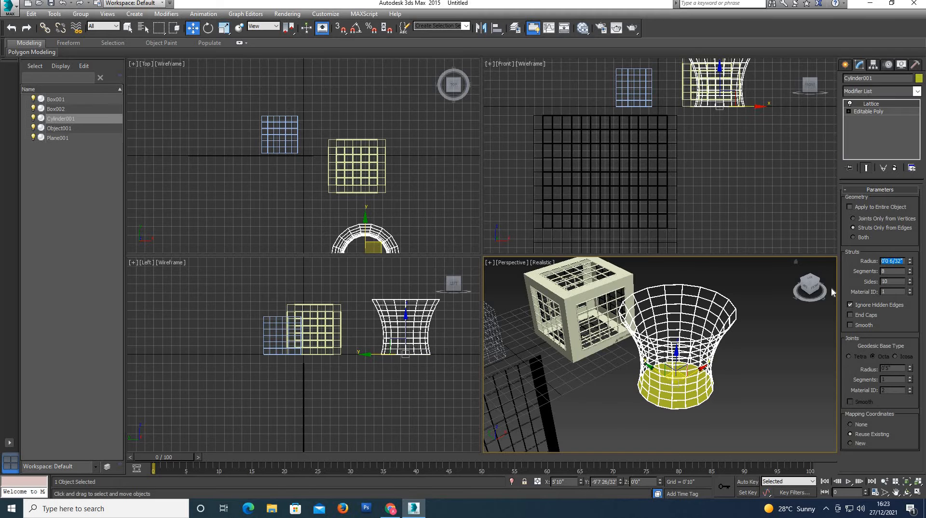
left_click(769, 387)
key("ctrl+z")
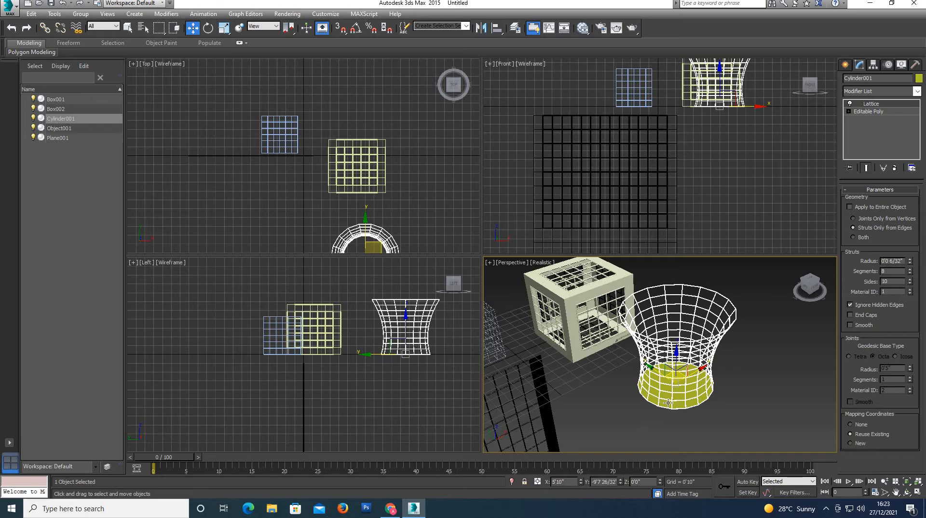
scroll(669, 406, "up", 2)
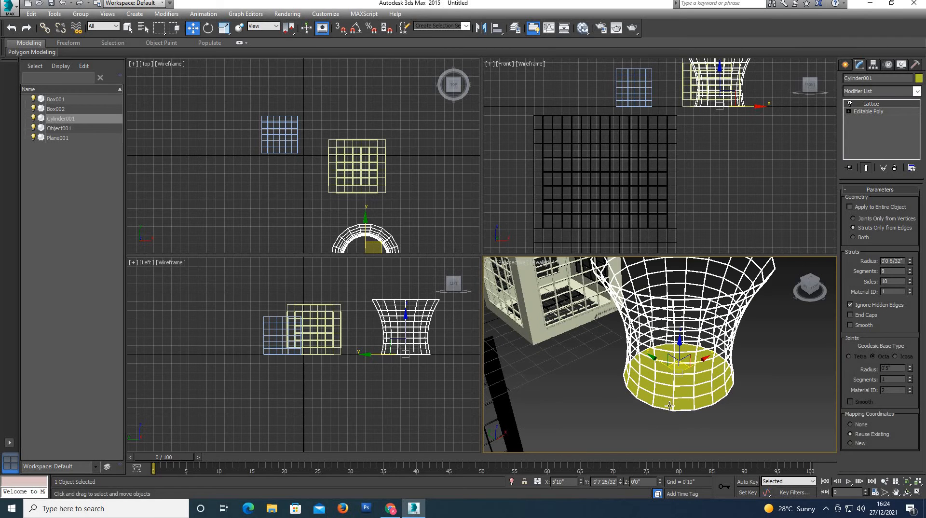
scroll(669, 406, "down", 2)
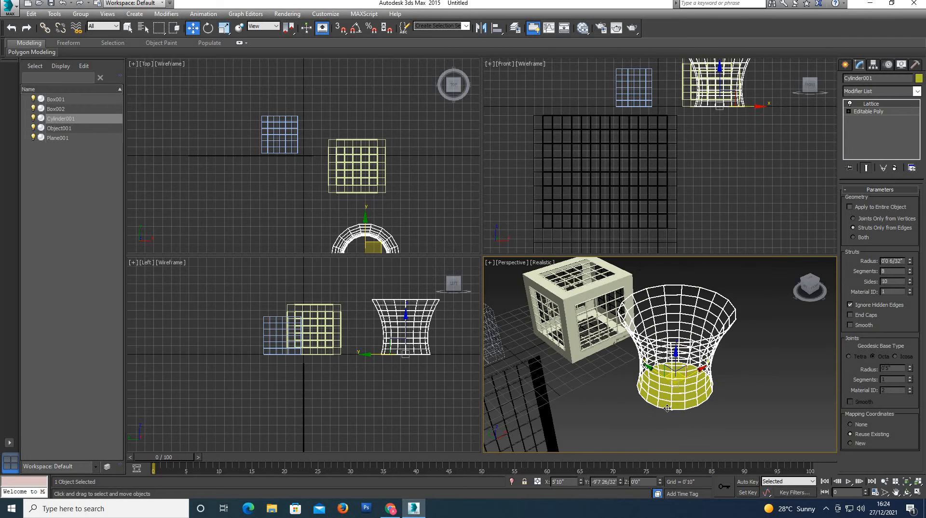
Change the lattice cylinder's object color to black and deselect it
left_click(918, 78)
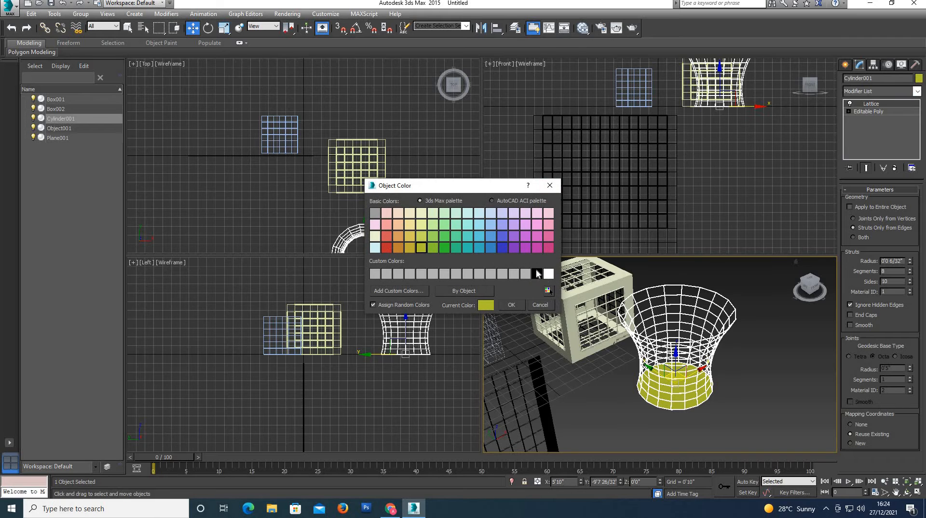
left_click(536, 274)
left_click(511, 305)
left_click(737, 349)
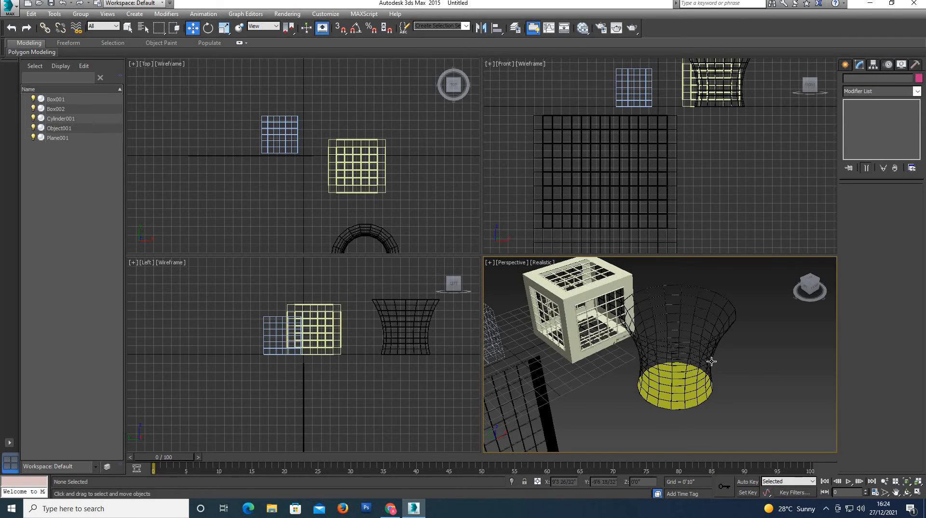
Thicken the black lattice cylinder by setting its strut radius to 0.9
scroll(711, 362, "up", 3)
left_click(698, 353)
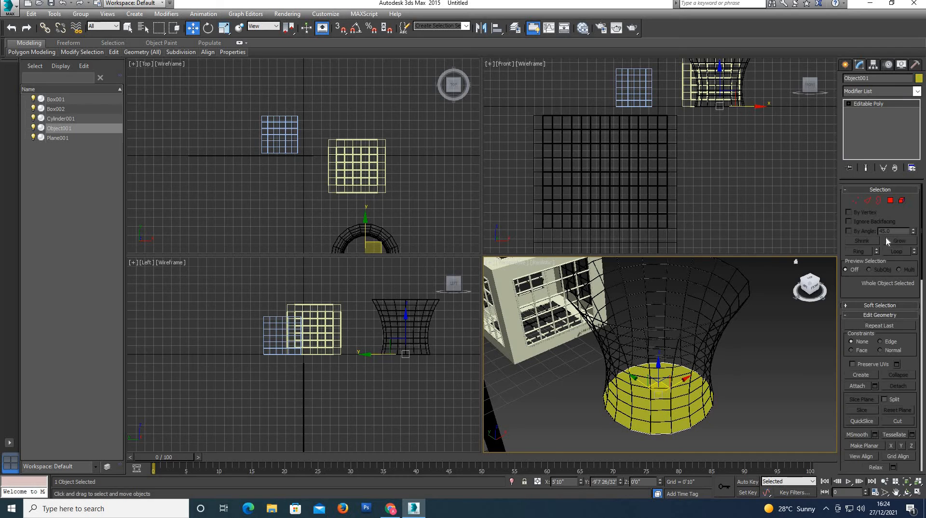
left_click(764, 373)
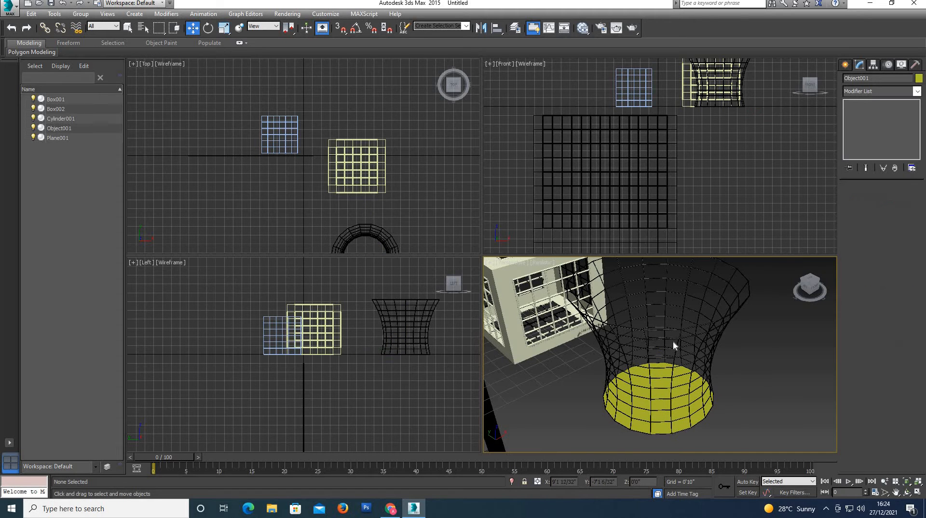
left_click(665, 326)
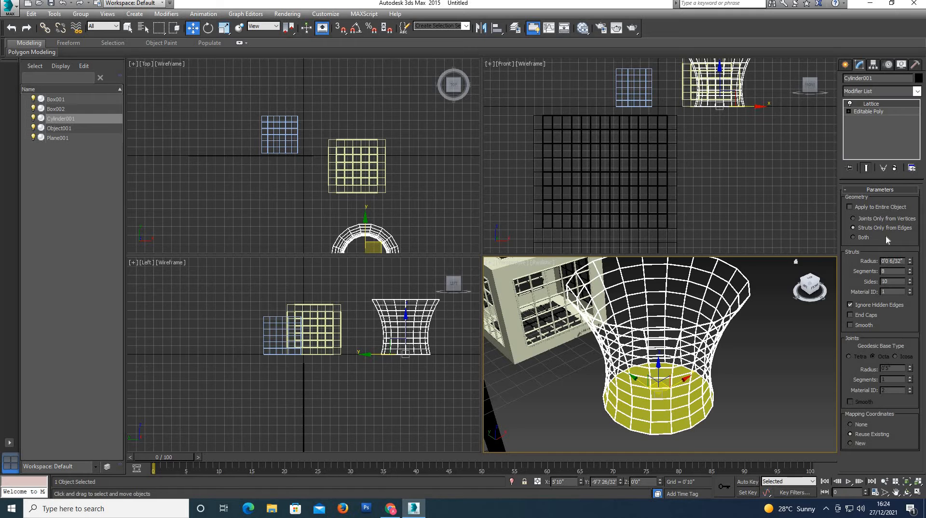
double_click(902, 260)
type("0.9")
key("Return")
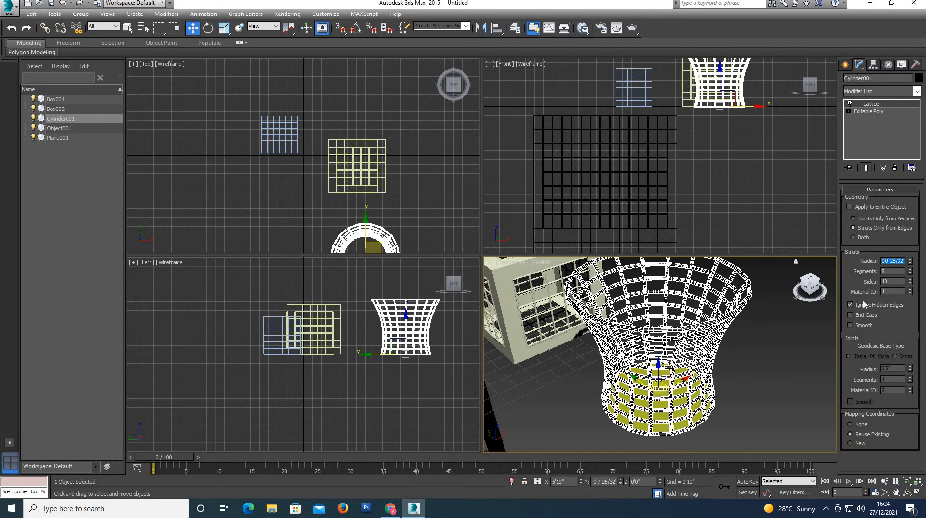
Set the strut radius of the black cylinder's lattice to 0.5" and deselect the cylinder
left_click(803, 380)
left_click(678, 370)
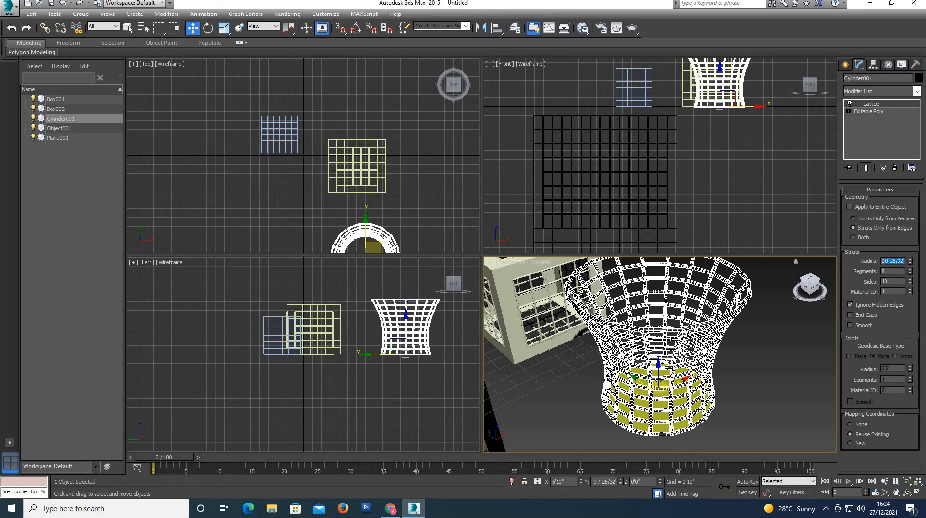
key("BackSpace")
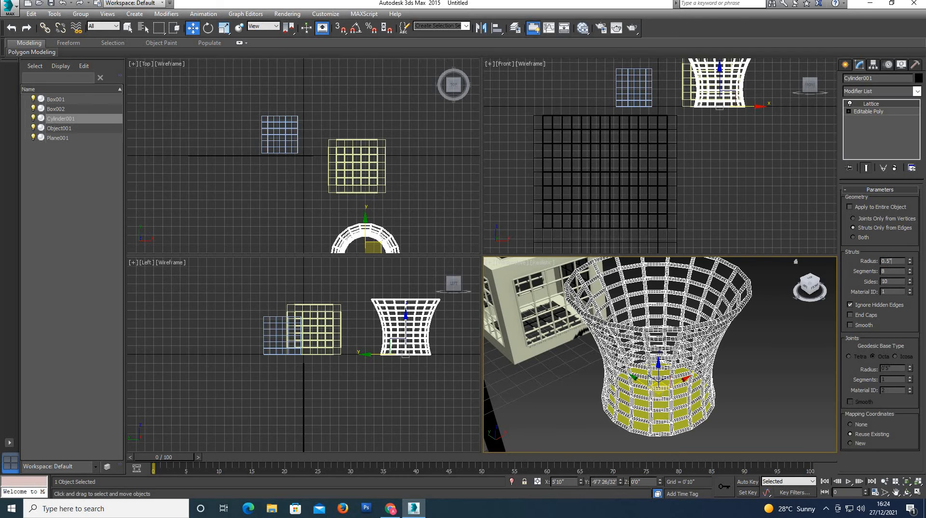
type("0.5")
key("Return")
left_click(750, 407)
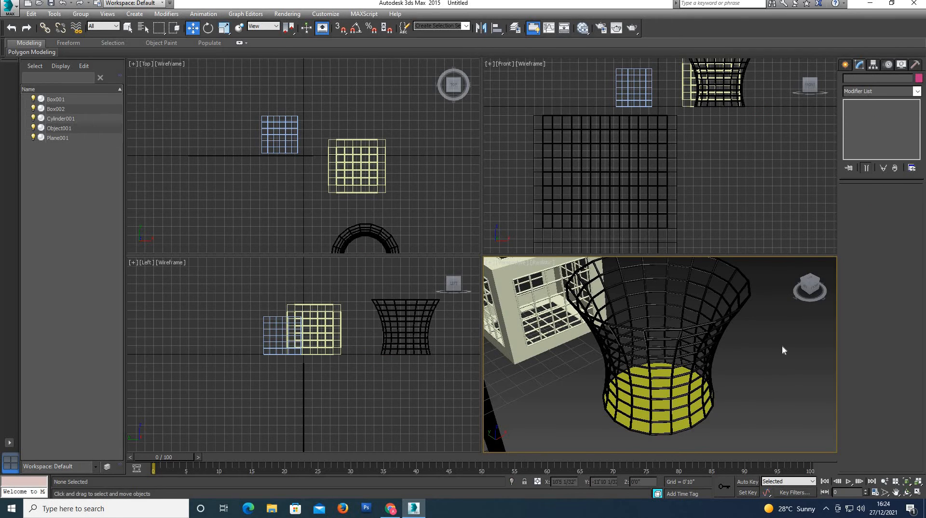
Create a sphere with a radius of about 4'10" on the empty ground beside the lattice basket
left_click_drag(812, 287, 516, 307)
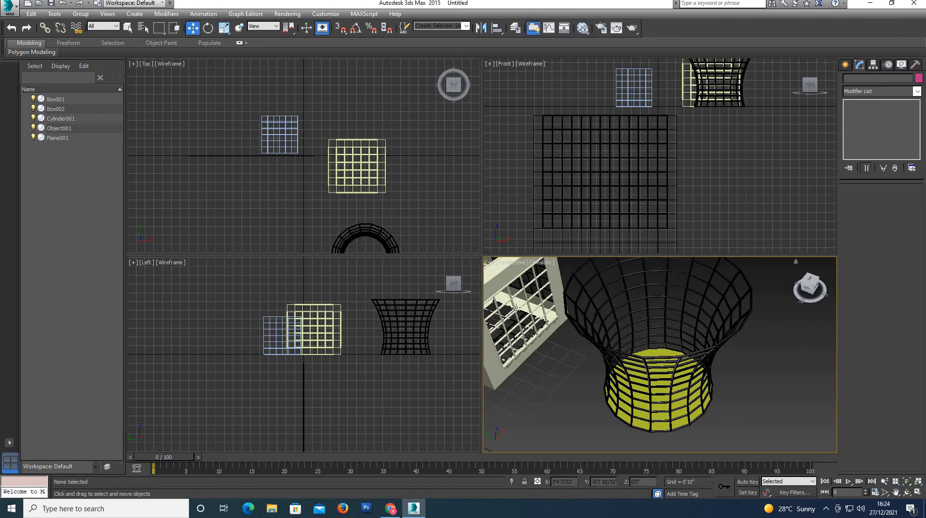
scroll(586, 350, "down", 8)
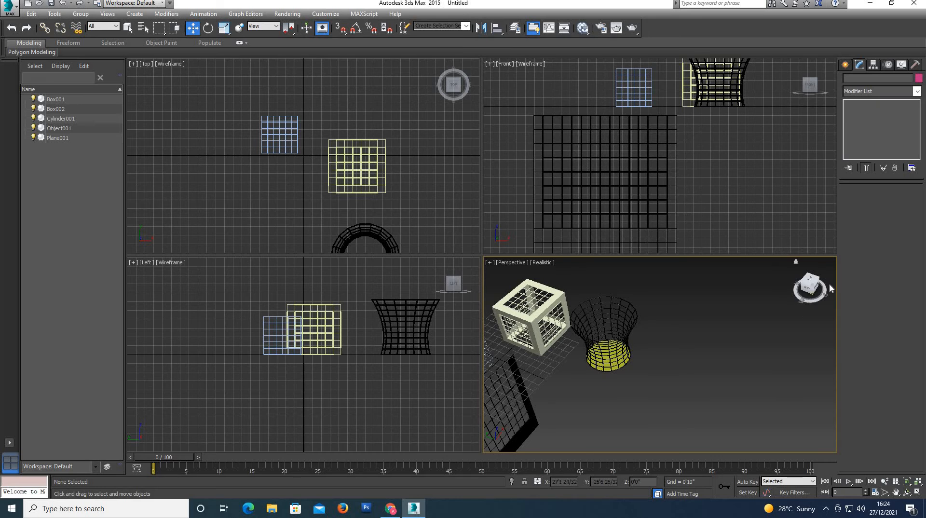
left_click(811, 286)
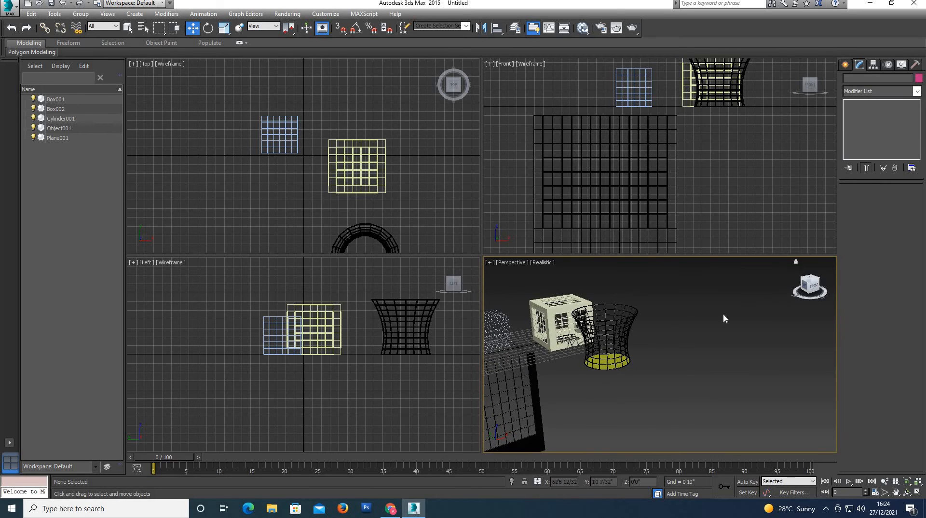
scroll(693, 338, "down", 3)
scroll(648, 356, "up", 2)
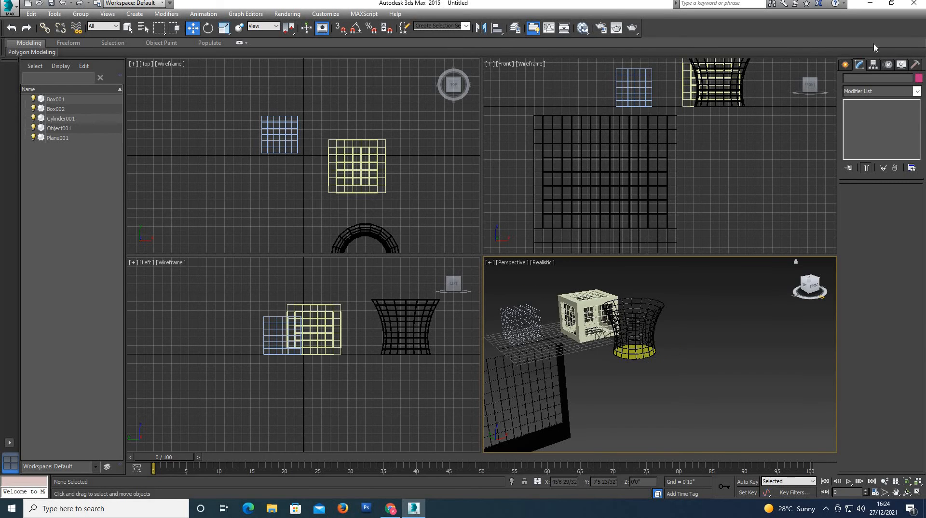
left_click(845, 64)
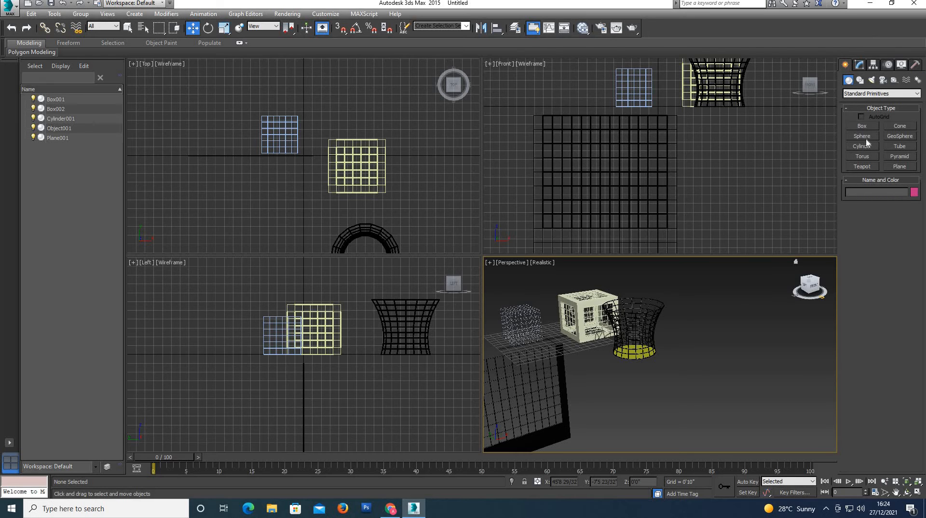
left_click(865, 136)
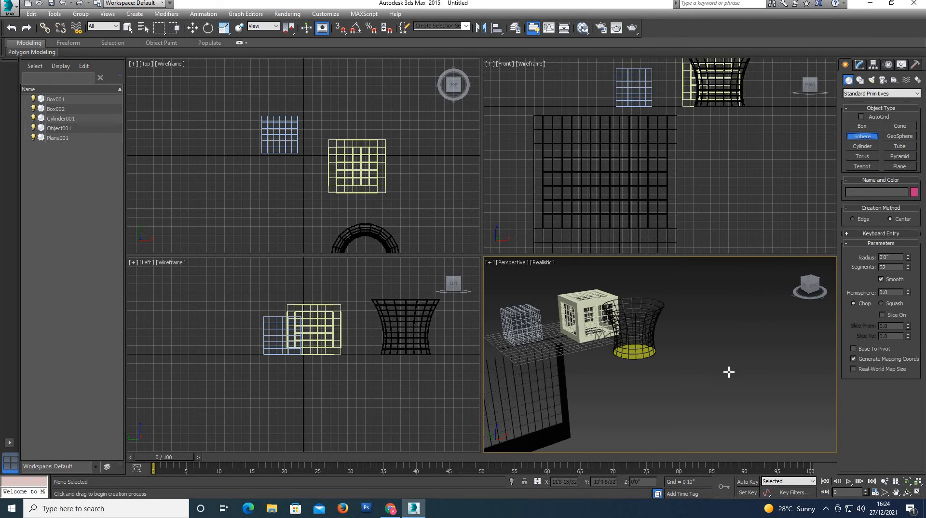
left_click_drag(729, 371, 800, 390)
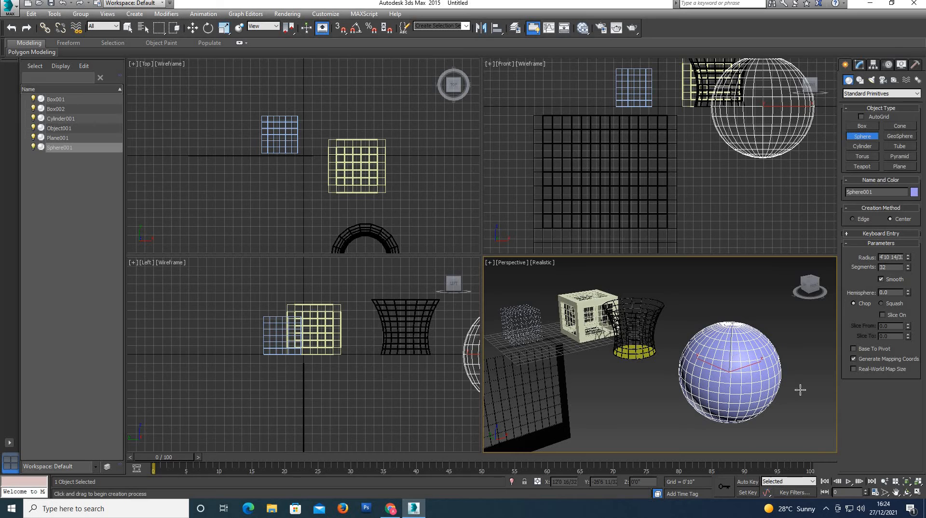
key("w")
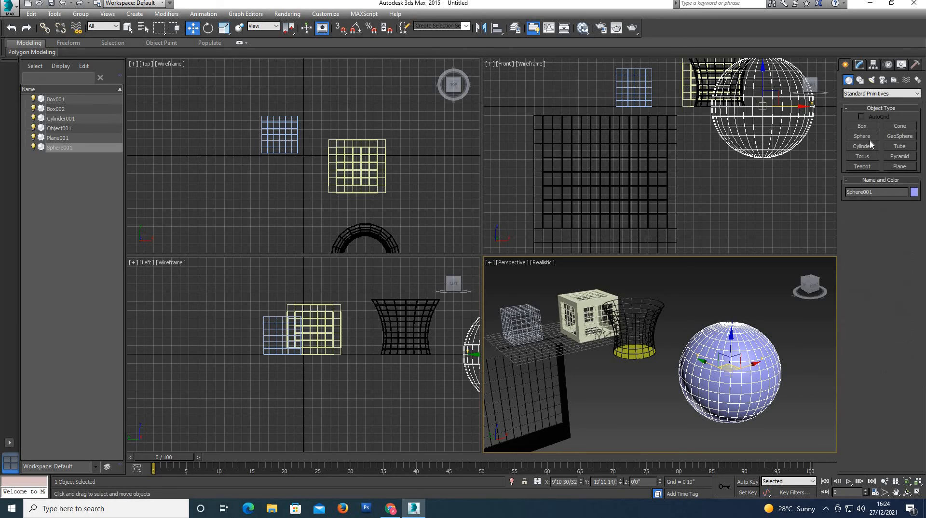
Apply the Lattice modifier to the sphere
left_click(860, 64)
left_click(860, 90)
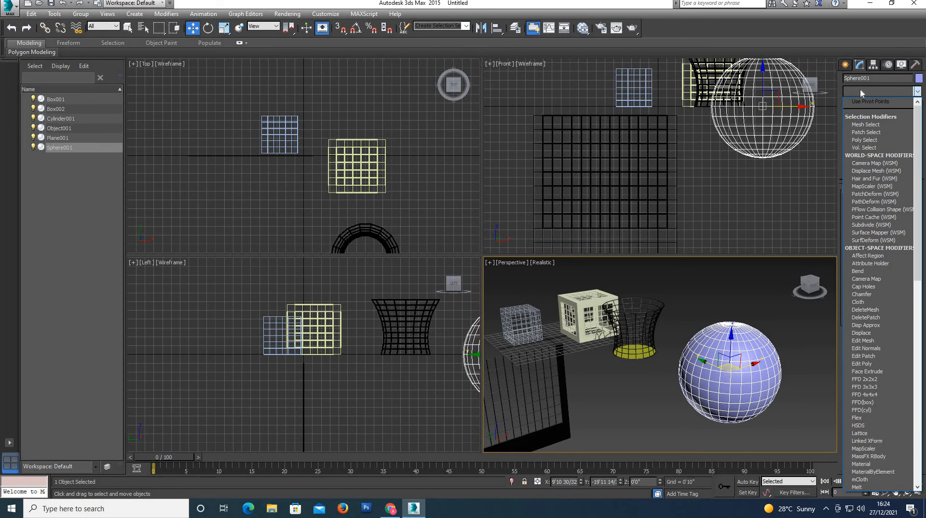
type("l")
left_click(847, 102)
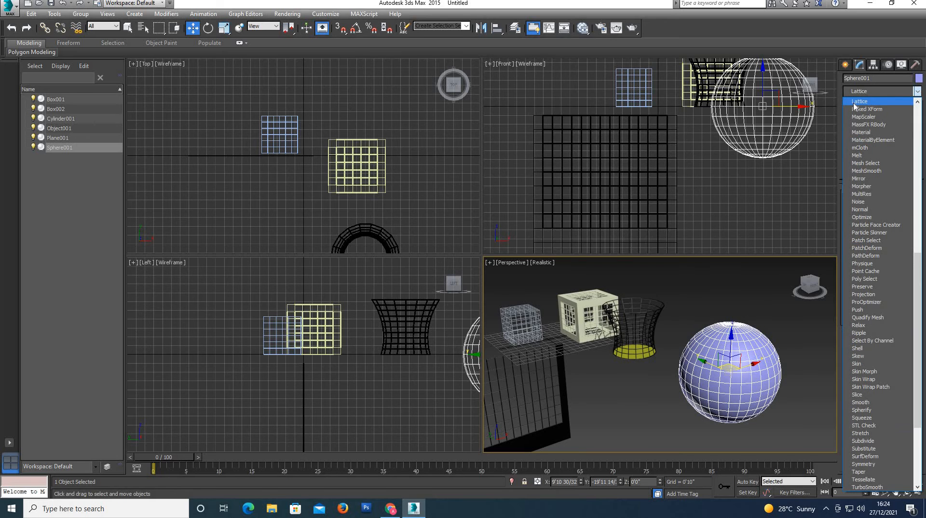
scroll(788, 395, "up", 3)
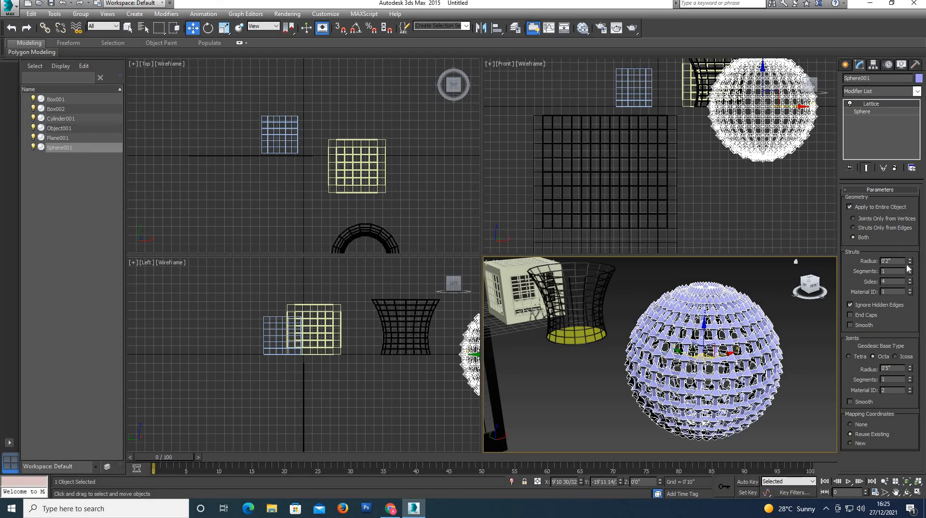
Set the sphere's lattice strut radius to 0'1 16/32" and generate both joints and struts
left_click_drag(909, 262, 908, 266)
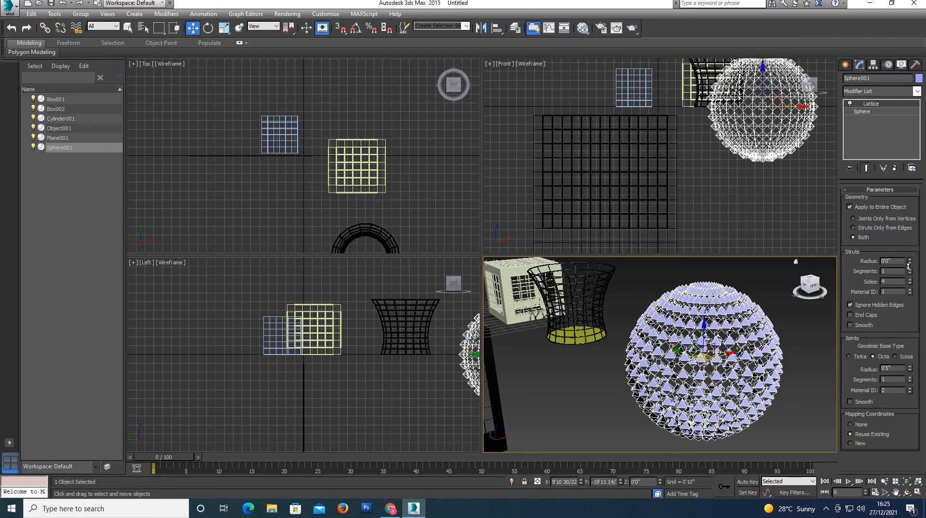
left_click(853, 227)
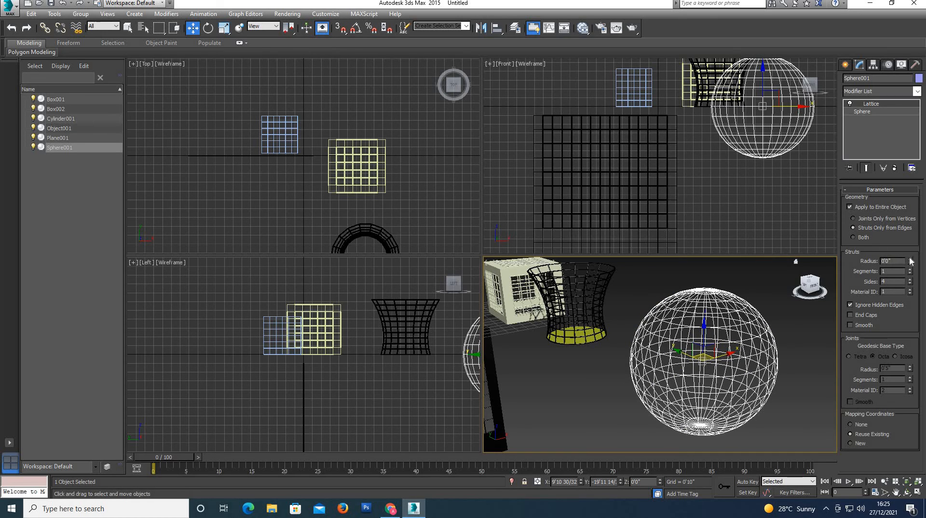
left_click_drag(910, 263, 910, 257)
left_click(852, 236)
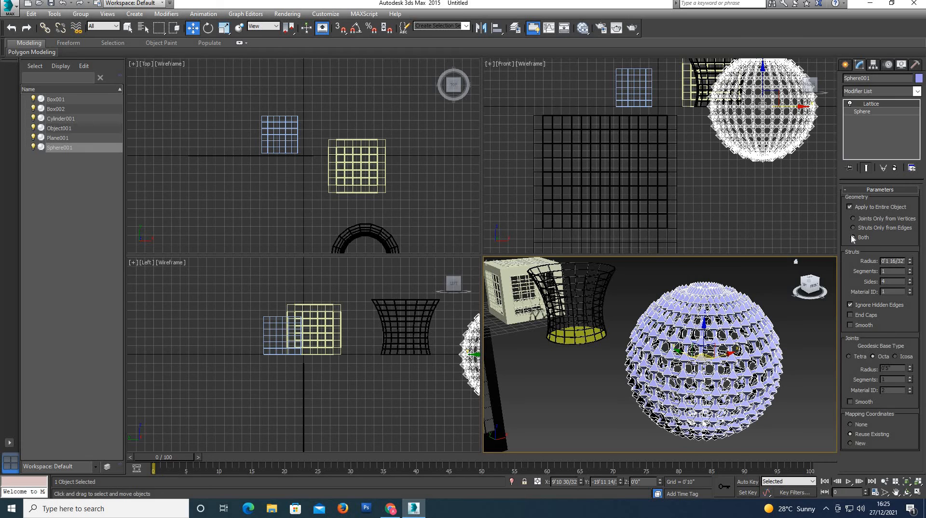
Give the sphere's lattice struts 10 segments and 18 sides, with Apply to Entire Object turned off
mouse_move(910, 271)
left_mouse_down()
mouse_move(909, 260)
mouse_move(908, 278)
mouse_move(908, 258)
mouse_move(911, 281)
left_mouse_up()
left_click(910, 280)
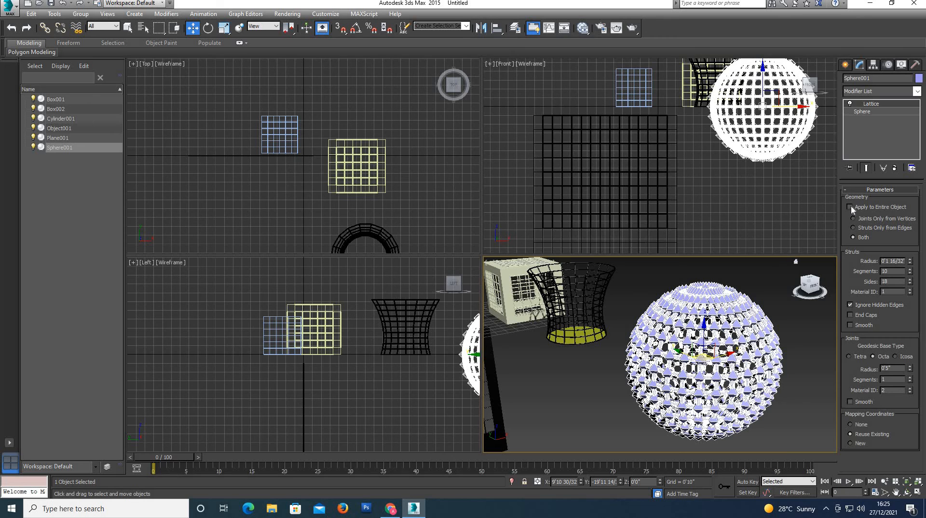
left_click(710, 348)
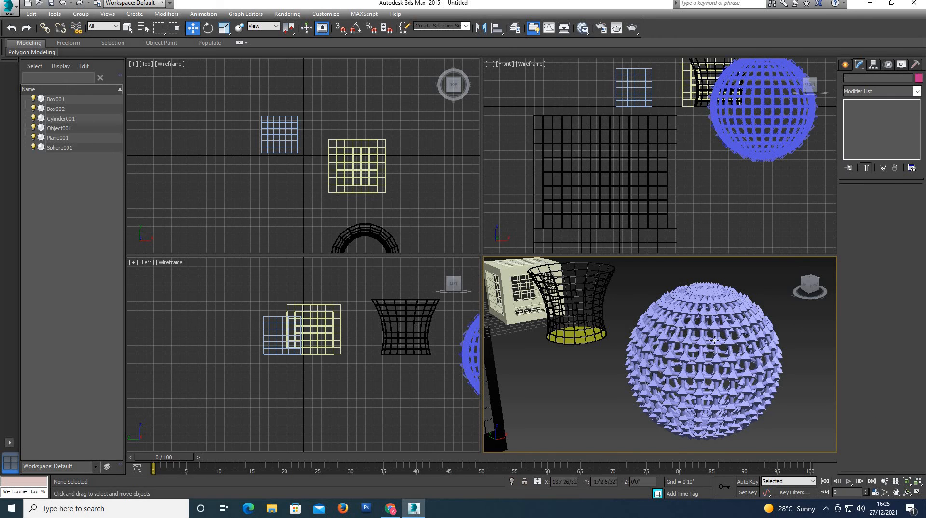
left_click(710, 350)
Try the struts-only and joints-only lattice geometry on the sphere, and return it to both
left_click(853, 227)
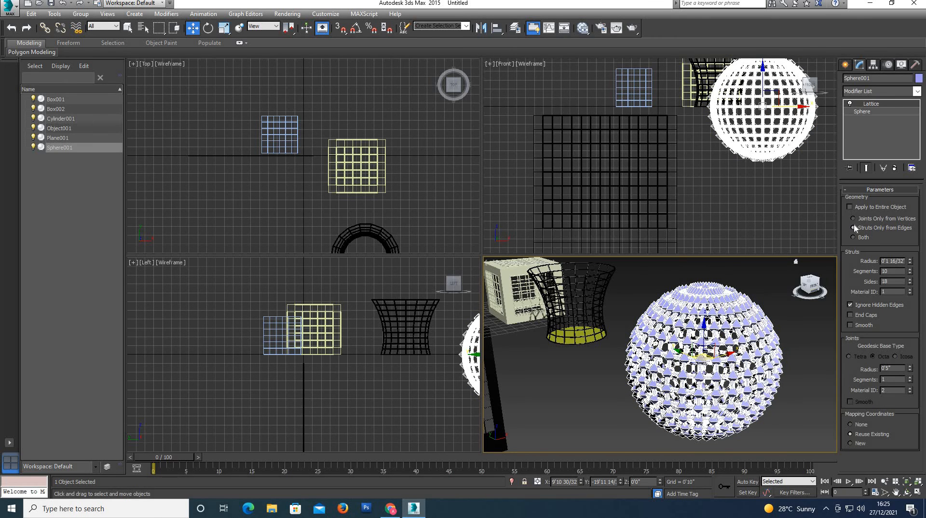
left_click(803, 320)
left_click(747, 358)
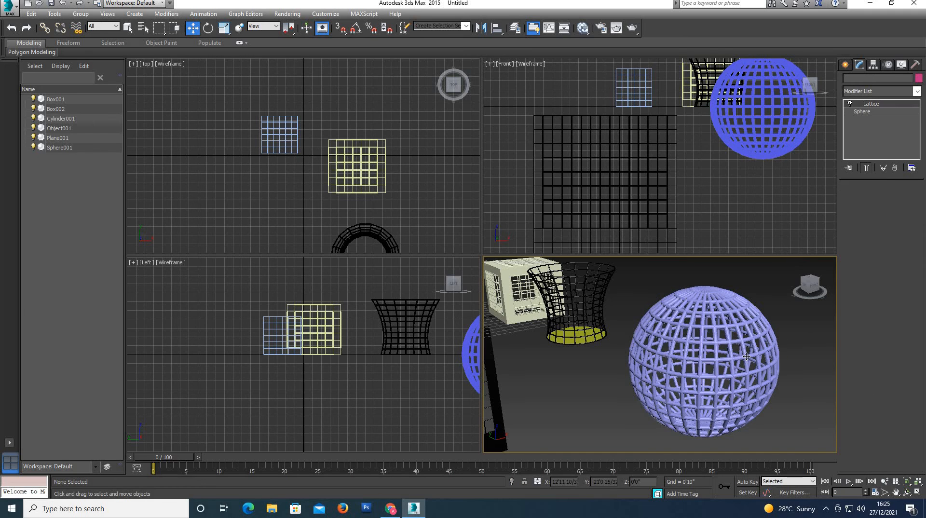
left_click(852, 219)
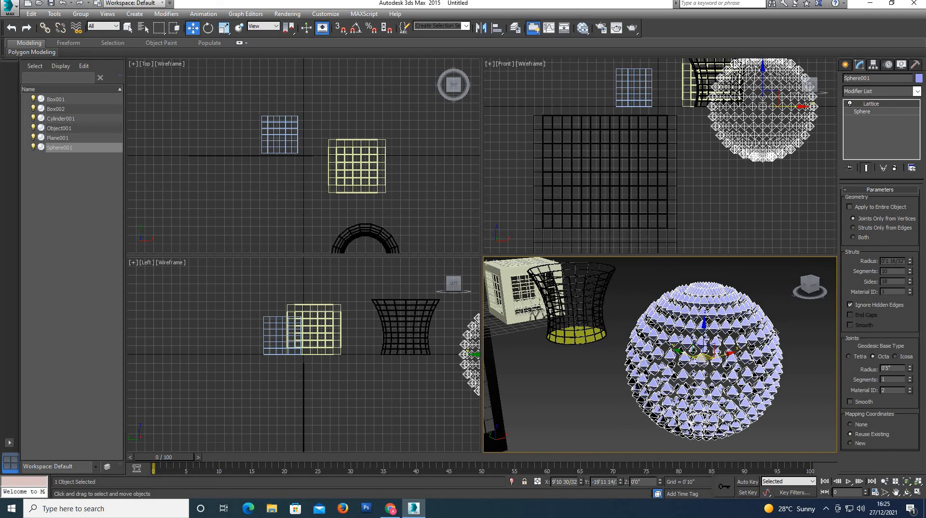
left_click(852, 237)
left_click(763, 371)
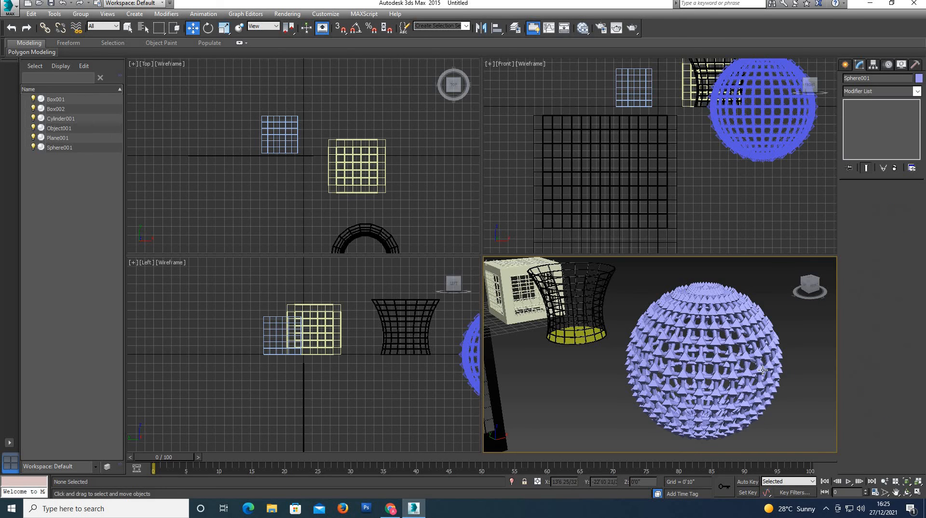
Set the sphere's lattice strut radius to 0.3, turn on End Caps, and deselect the sphere to inspect its joints and struts
scroll(763, 371, "up", 2)
left_click(743, 352)
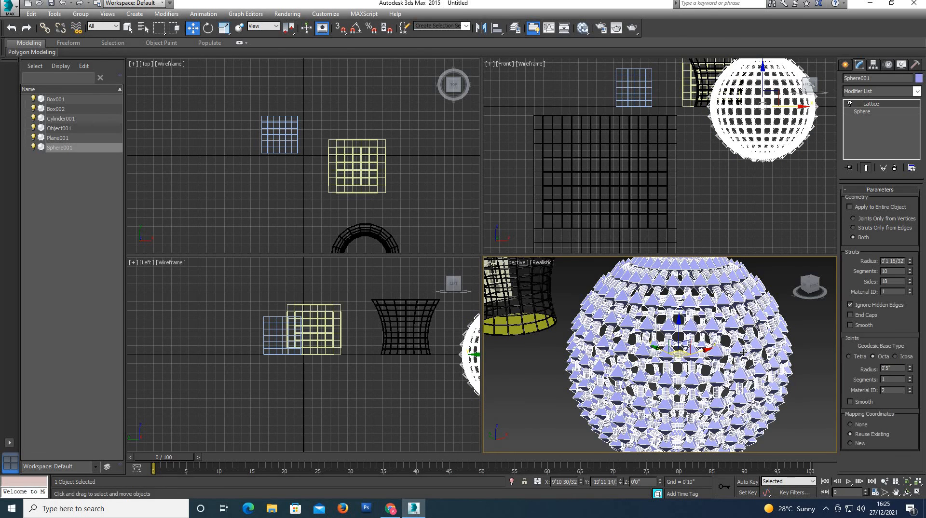
scroll(743, 353, "down", 2)
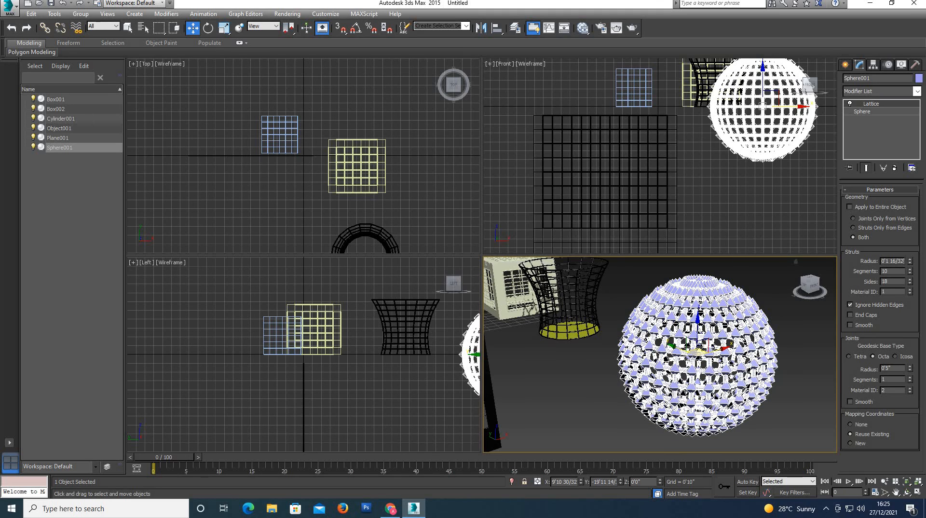
left_click_drag(904, 260, 881, 260)
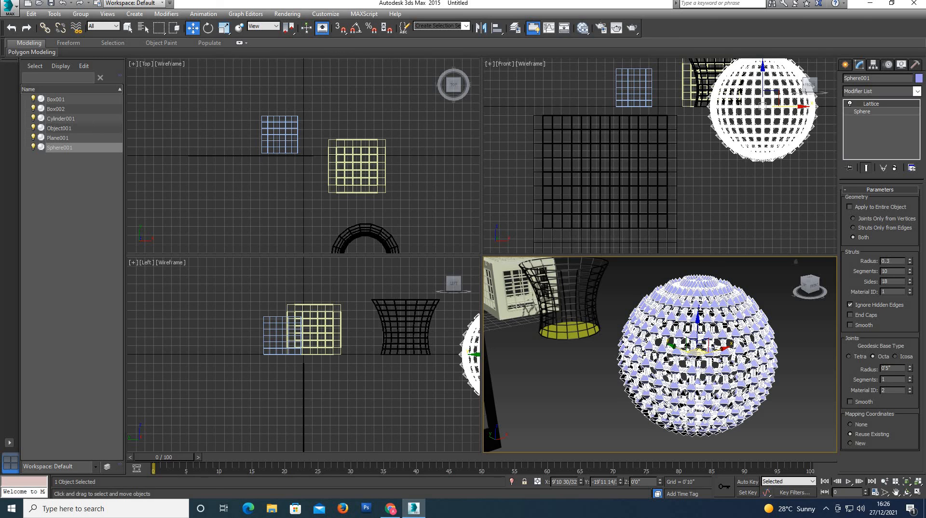
key("Return")
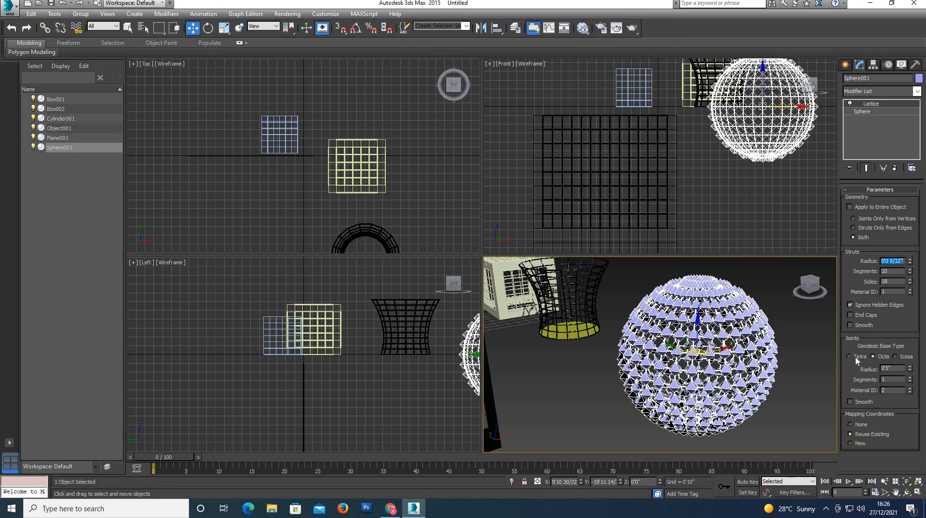
left_click(851, 314)
left_click(800, 344)
scroll(784, 348, "up", 6)
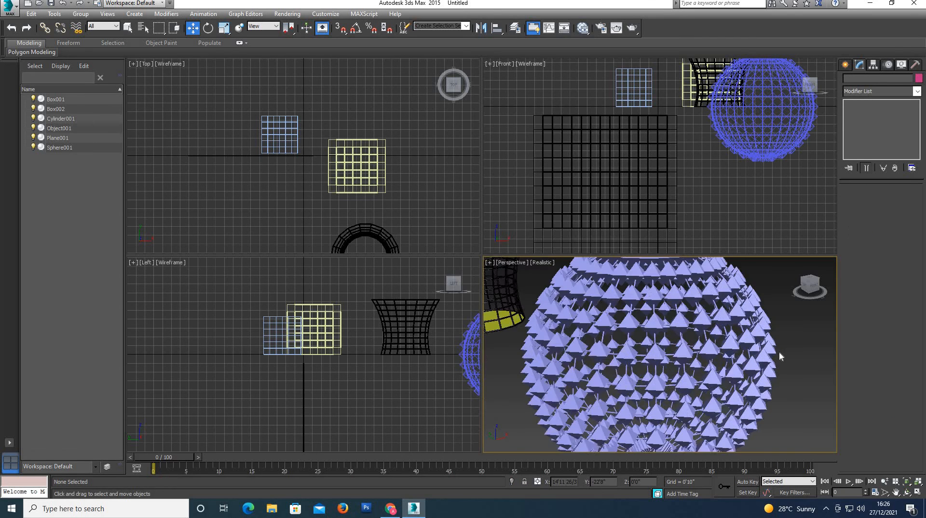
scroll(720, 357, "down", 6)
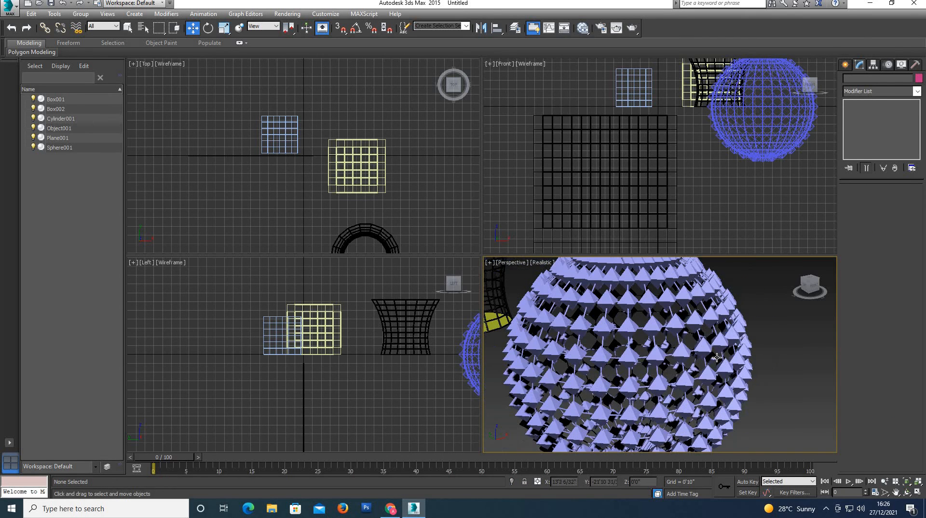
left_click(720, 357)
left_click(758, 367)
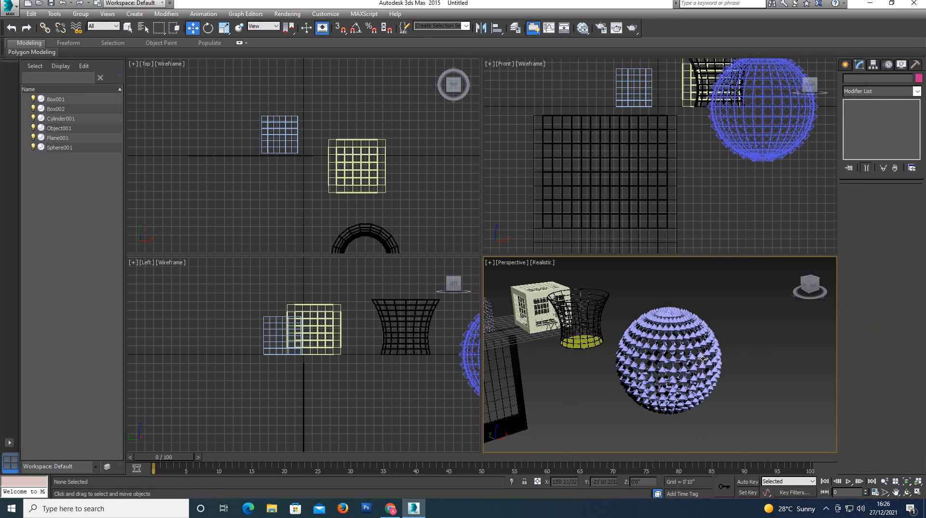
scroll(701, 367, "down", 3)
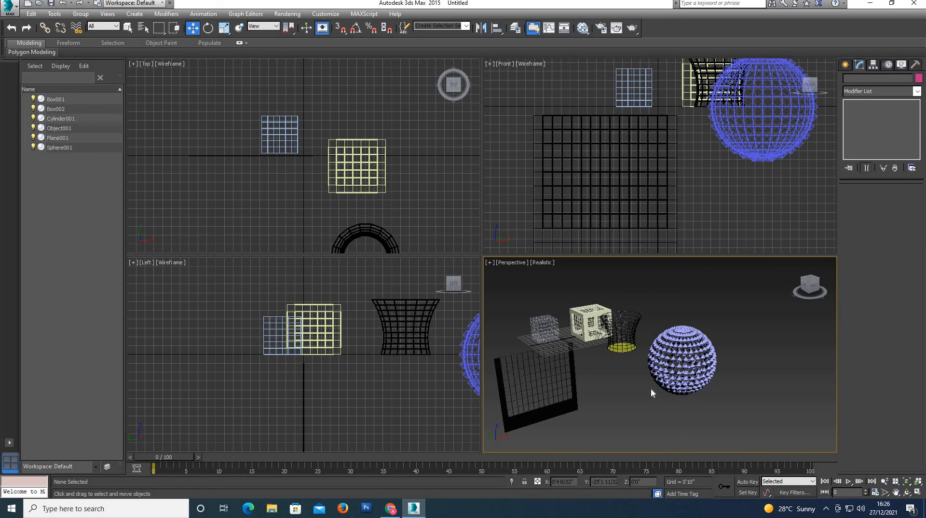